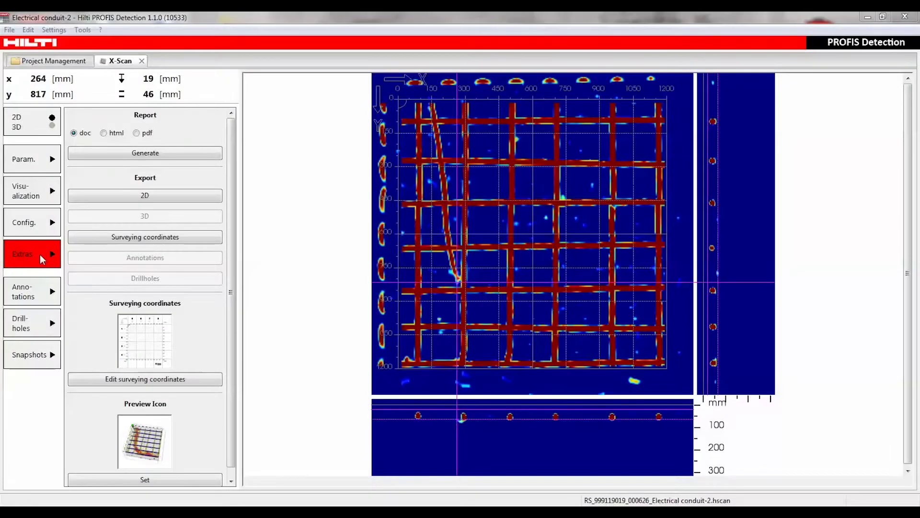
- Export the 2D scan views as JPEG images
{"action": "left_click", "coordinate": [143, 196]}
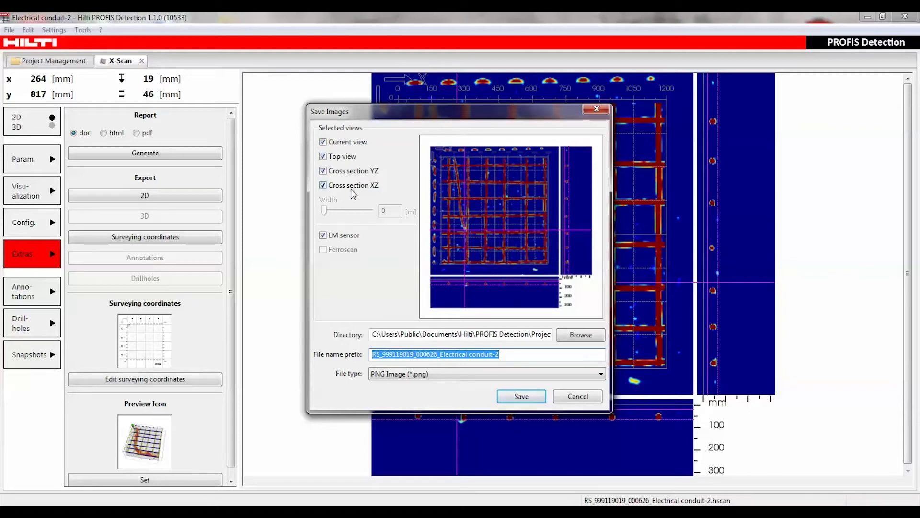
{"action": "left_click", "coordinate": [452, 373]}
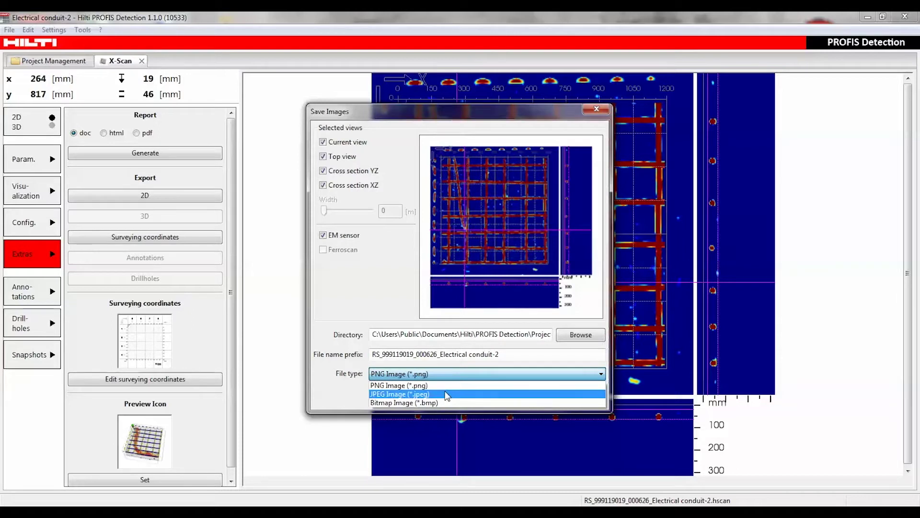
{"action": "left_click", "coordinate": [445, 391]}
{"action": "left_click", "coordinate": [506, 395]}
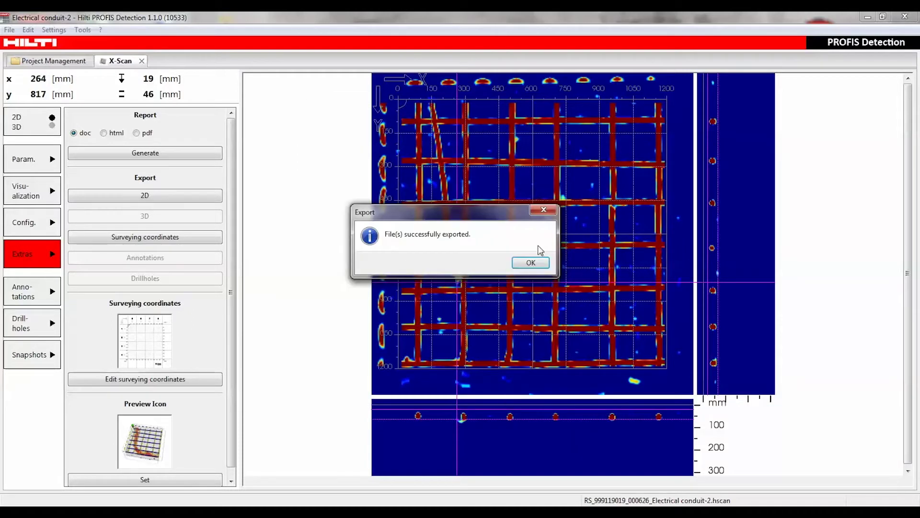
{"action": "left_click", "coordinate": [531, 262]}
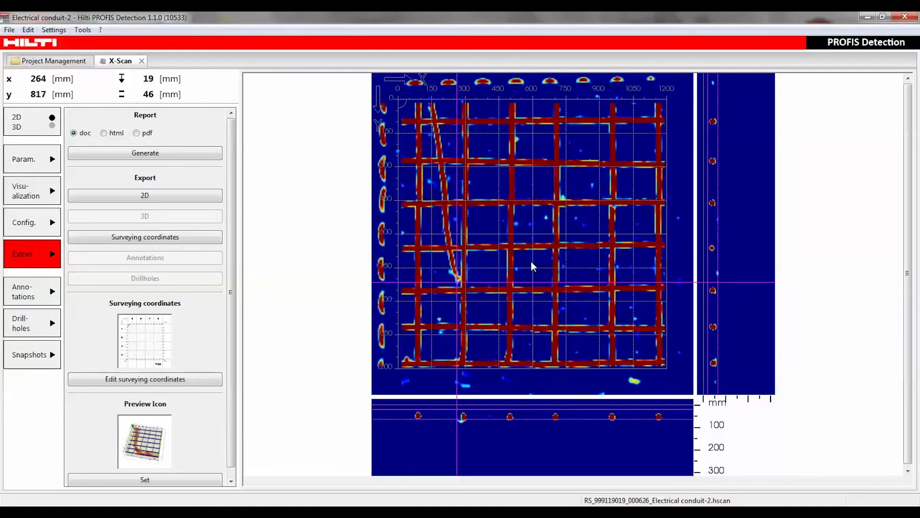
- Show the rebar as a 3D model and begin the 3D export, opening the format list
{"action": "left_click", "coordinate": [53, 126]}
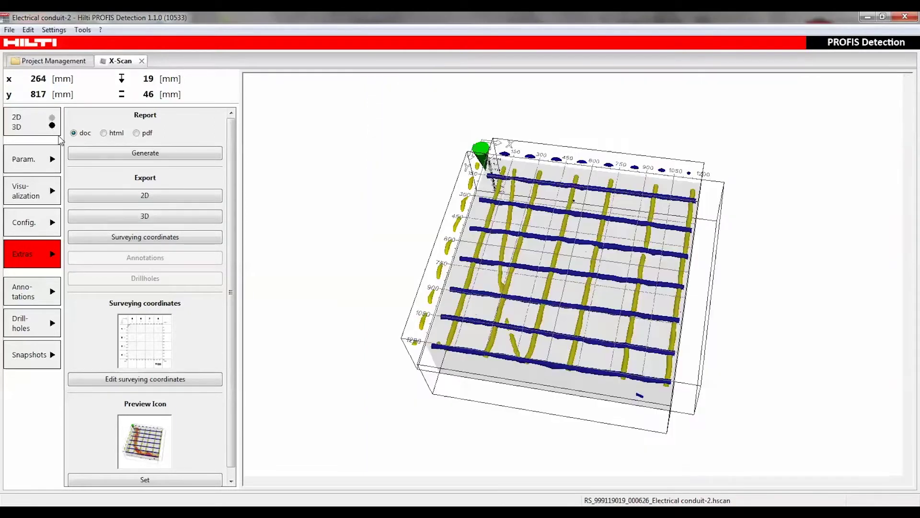
{"action": "left_click", "coordinate": [111, 216]}
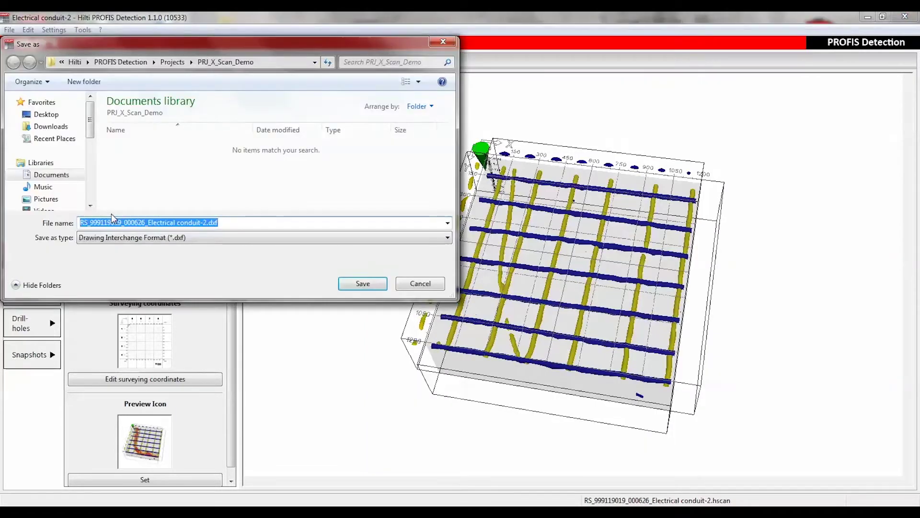
{"action": "left_click", "coordinate": [240, 236]}
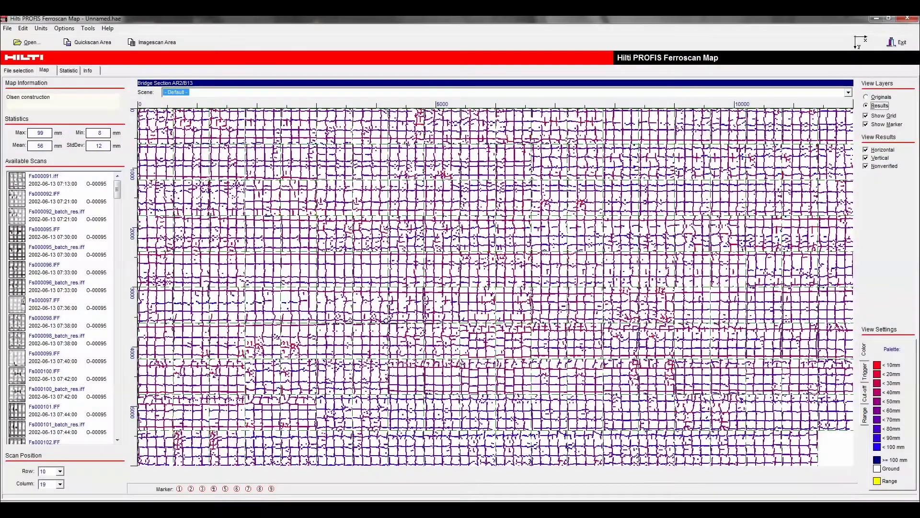
- Mark an area on the Ferroscan coverage map and raise minimum cover c_min to 40 mm
{"action": "left_click", "coordinate": [885, 166]}
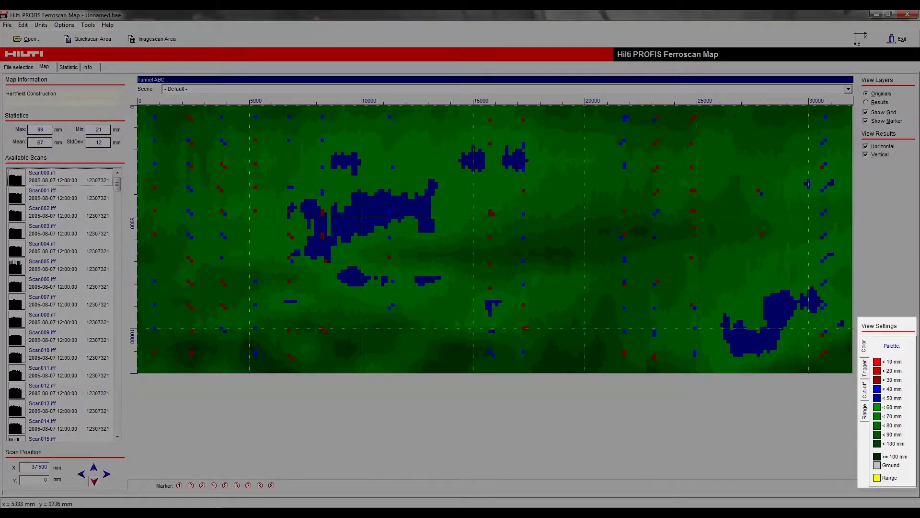
{"action": "left_click_drag", "start_coordinate": [253, 152], "coordinate": [580, 250]}
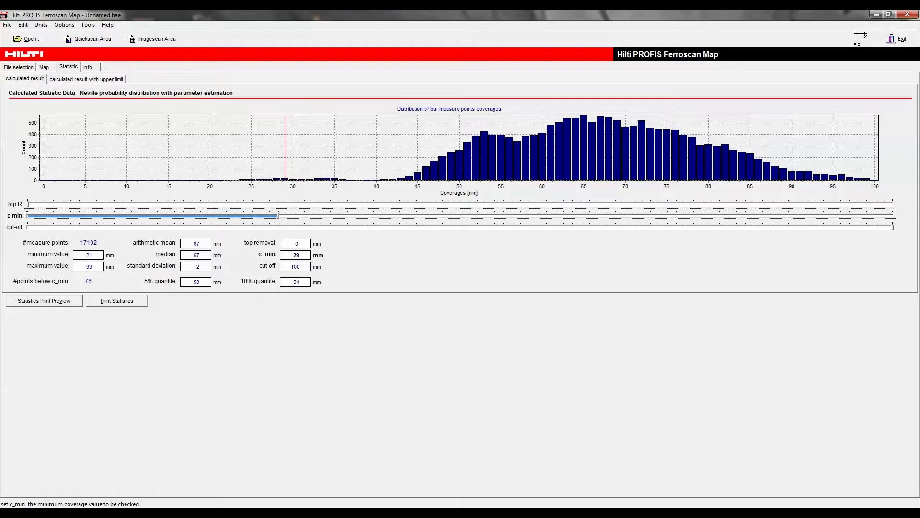
{"action": "key", "text": "Right"}
{"action": "key", "text": "Right"}
{"action": "key", "text": "Right"}
{"action": "key", "text": "Right"}
{"action": "key", "text": "Right"}
{"action": "key", "text": "Right"}
{"action": "key", "text": "Right"}
{"action": "key", "text": "Right"}
{"action": "key", "text": "Right"}
{"action": "key", "text": "Right"}
{"action": "key", "text": "Right"}
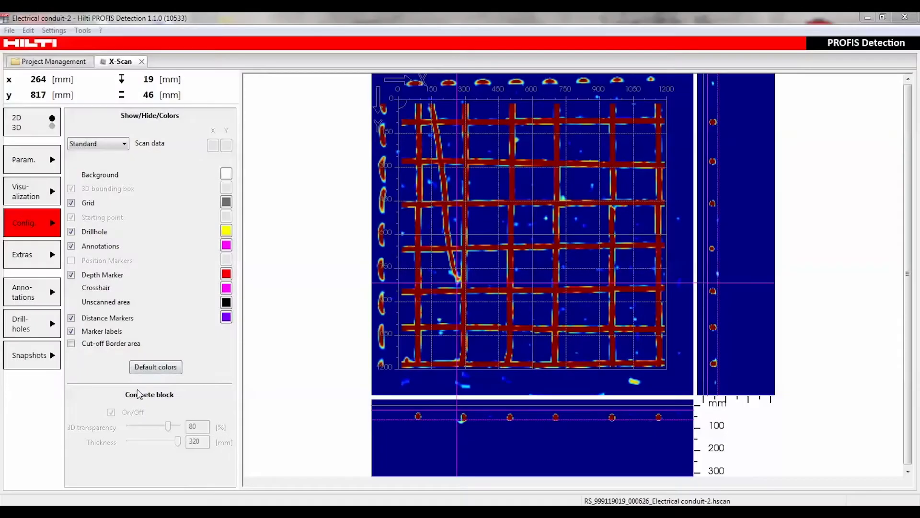
- View the Detection scan in 3D with the concrete block hidden
{"action": "left_click", "coordinate": [56, 129]}
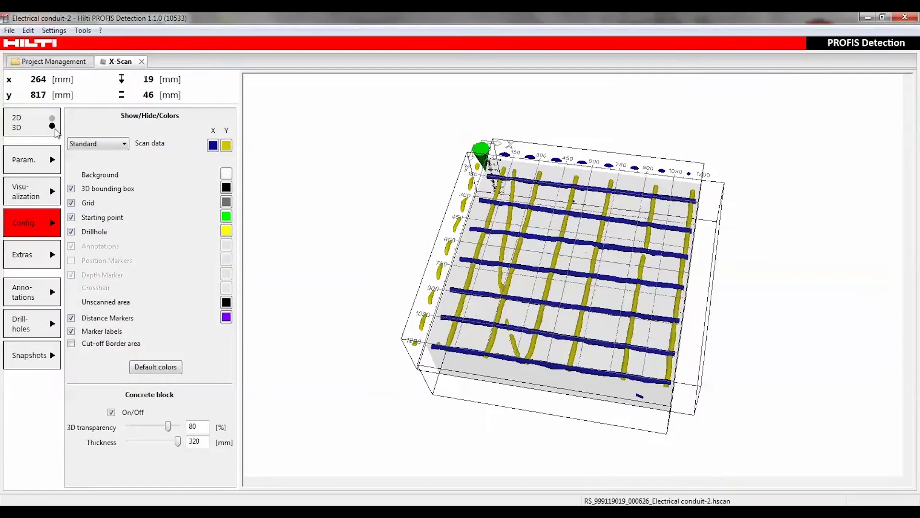
{"action": "left_click", "coordinate": [111, 412]}
{"action": "left_click", "coordinate": [37, 258]}
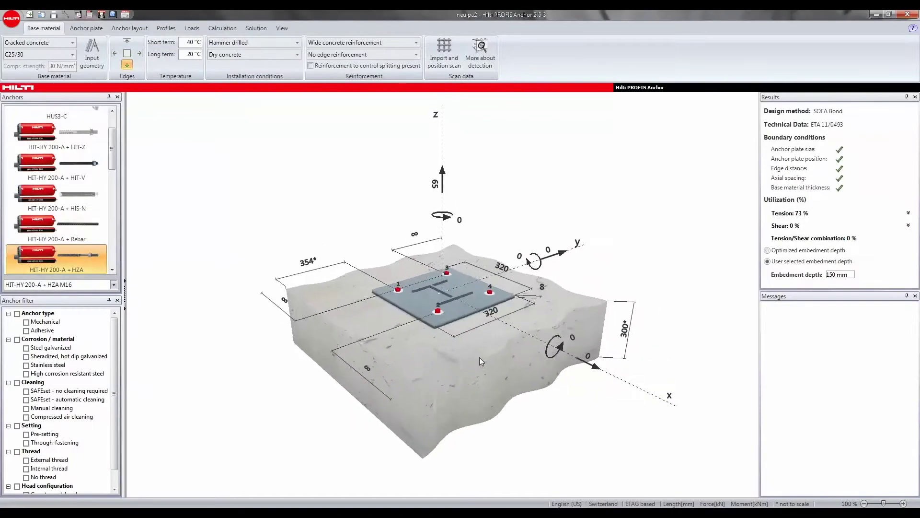
- Load the rebar scan file into the scan positioning editor
{"action": "left_click", "coordinate": [444, 52]}
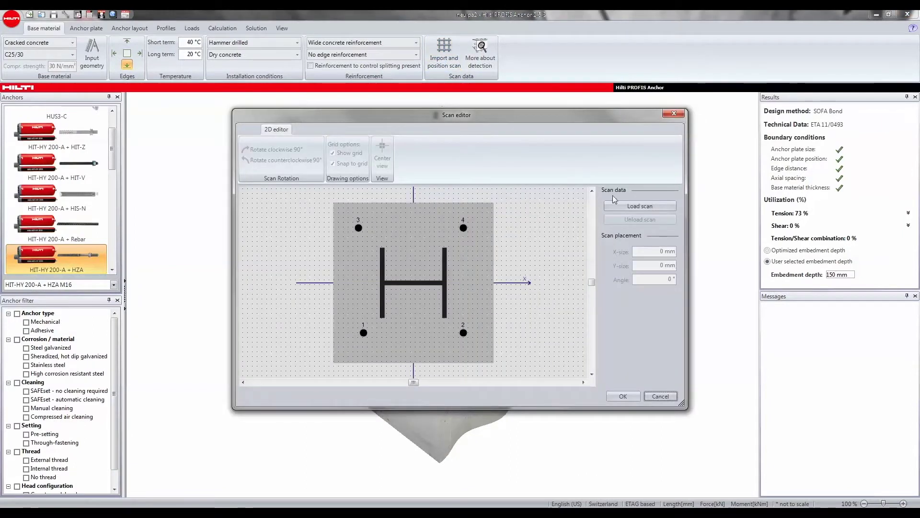
{"action": "left_click", "coordinate": [632, 204]}
{"action": "left_click", "coordinate": [432, 217]}
{"action": "left_click", "coordinate": [533, 320]}
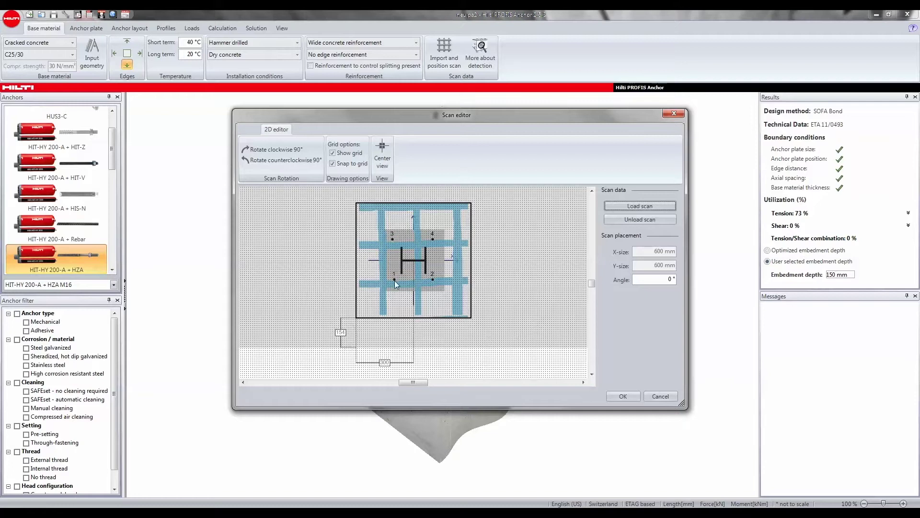
- Change the scan offset from 154 mm to 120 mm and accept the placement
{"action": "double_click", "coordinate": [341, 331]}
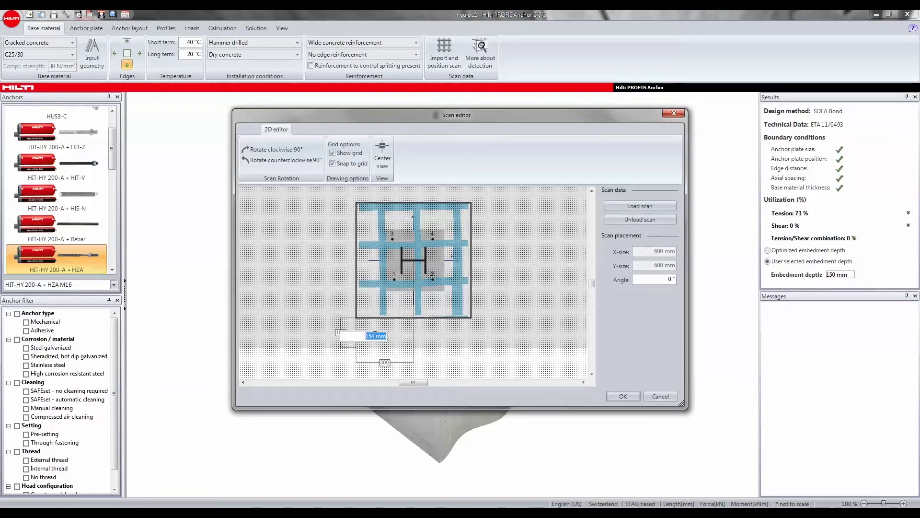
{"action": "double_click", "coordinate": [370, 335]}
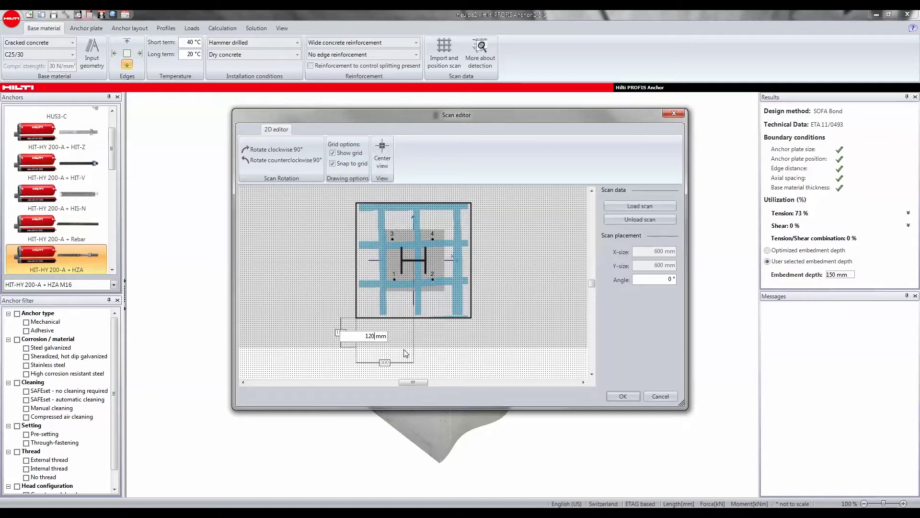
{"action": "key", "text": "Return"}
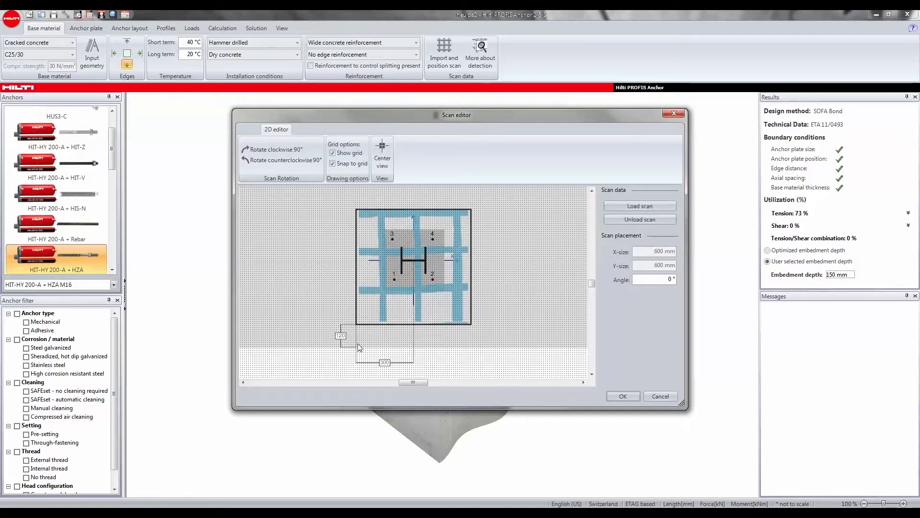
{"action": "left_click", "coordinate": [623, 395]}
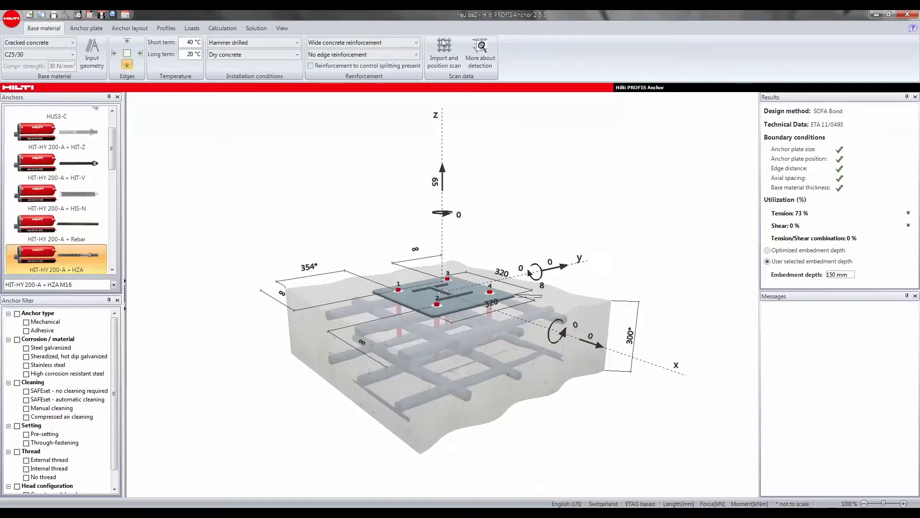
- Zoom and orbit the Small.skp building model in SketchUp
{"action": "left_click", "coordinate": [282, 28]}
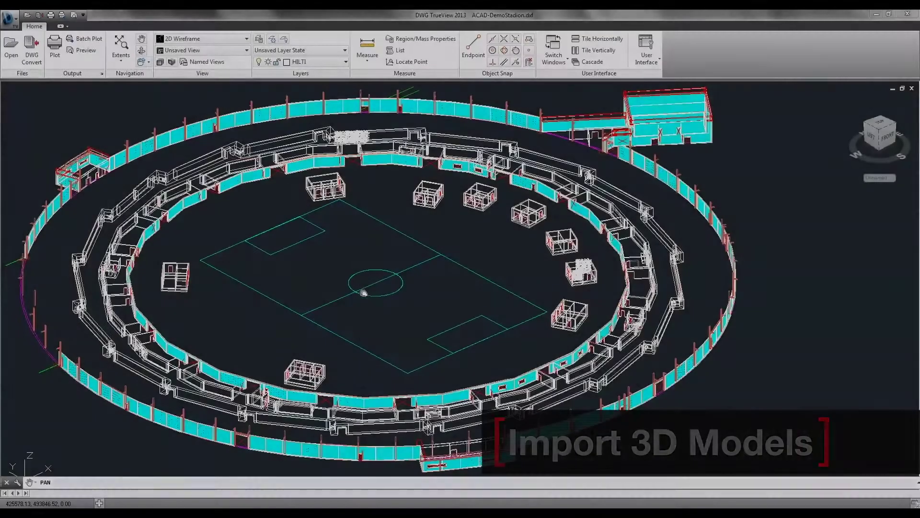
{"action": "scroll", "coordinate": [375, 291], "scroll_direction": "up", "scroll_amount": 3}
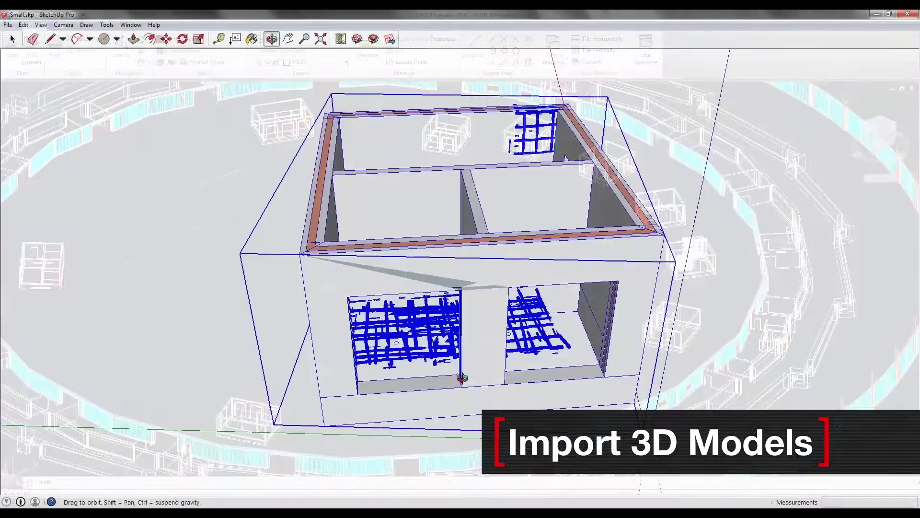
{"action": "left_click_drag", "start_coordinate": [461, 378], "coordinate": [522, 345]}
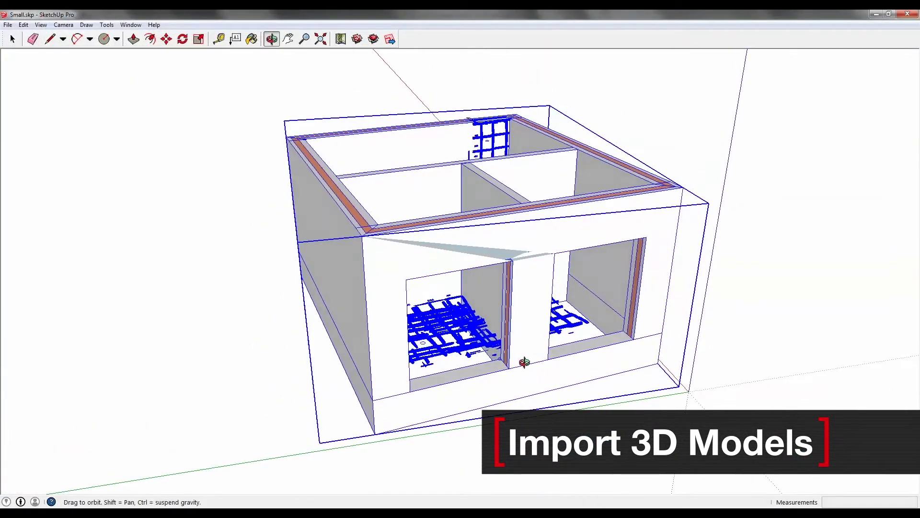
- Zoom and orbit around the building to view the rebar slab from above
{"action": "scroll", "coordinate": [524, 362], "scroll_direction": "up", "scroll_amount": 5}
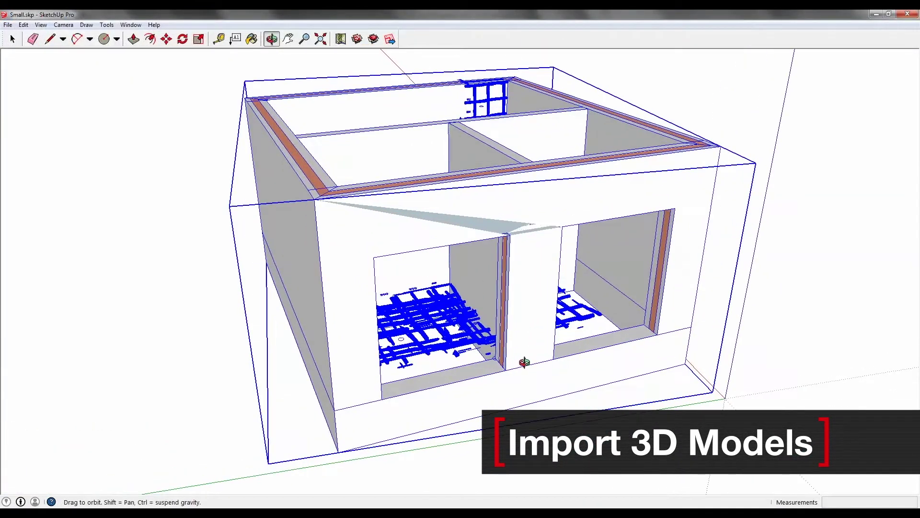
{"action": "left_click_drag", "start_coordinate": [510, 359], "coordinate": [517, 327]}
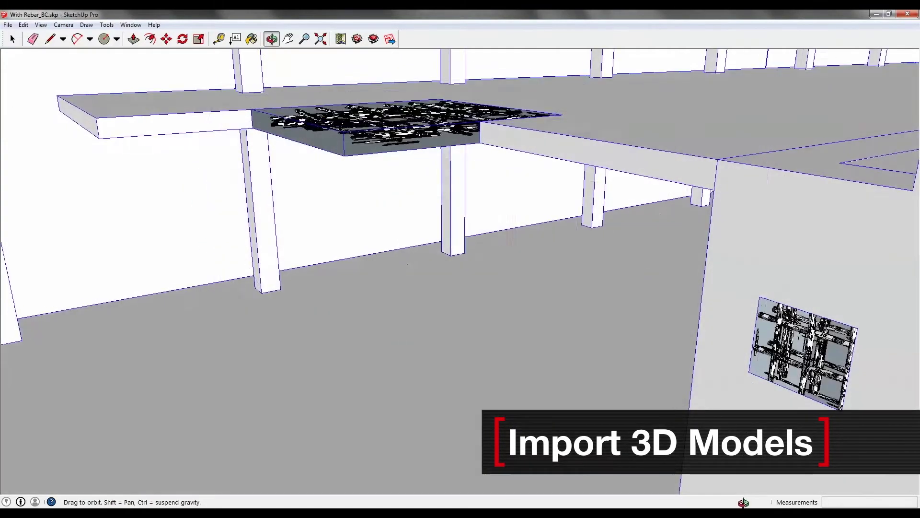
{"action": "left_click_drag", "start_coordinate": [558, 254], "coordinate": [563, 249]}
{"action": "mouse_move", "coordinate": [462, 228]}
{"action": "left_mouse_down"}
{"action": "mouse_move", "coordinate": [481, 269]}
{"action": "mouse_move", "coordinate": [513, 277]}
{"action": "left_mouse_up"}
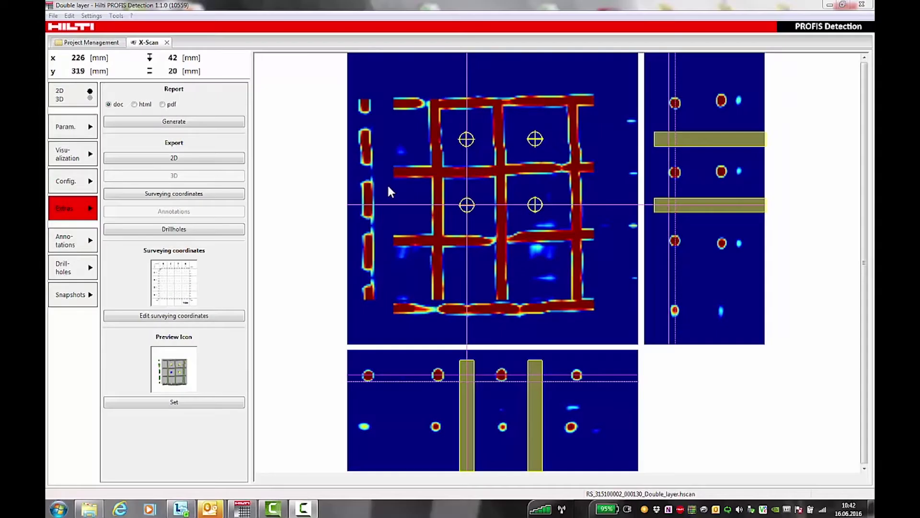
- Show the drill holes in 3D and export the scan to the project folder as DXF named Wall
{"action": "left_click", "coordinate": [70, 267]}
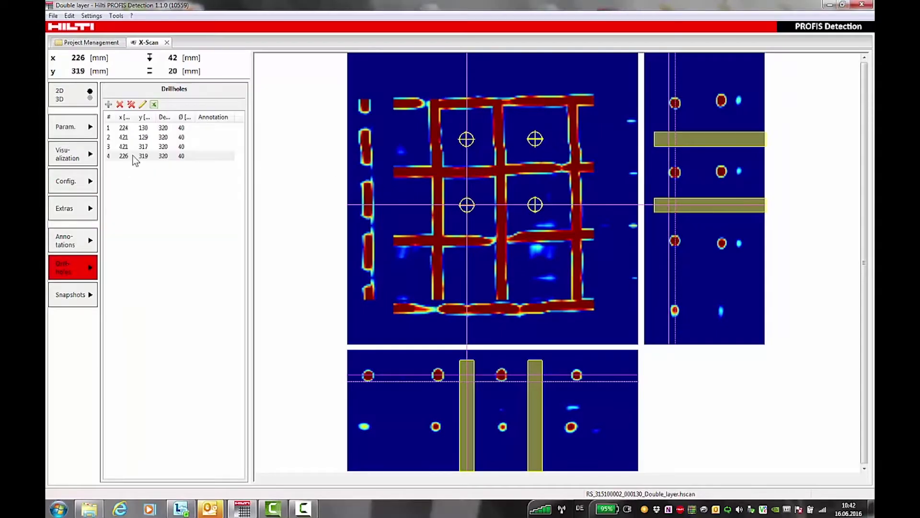
{"action": "left_click", "coordinate": [90, 97]}
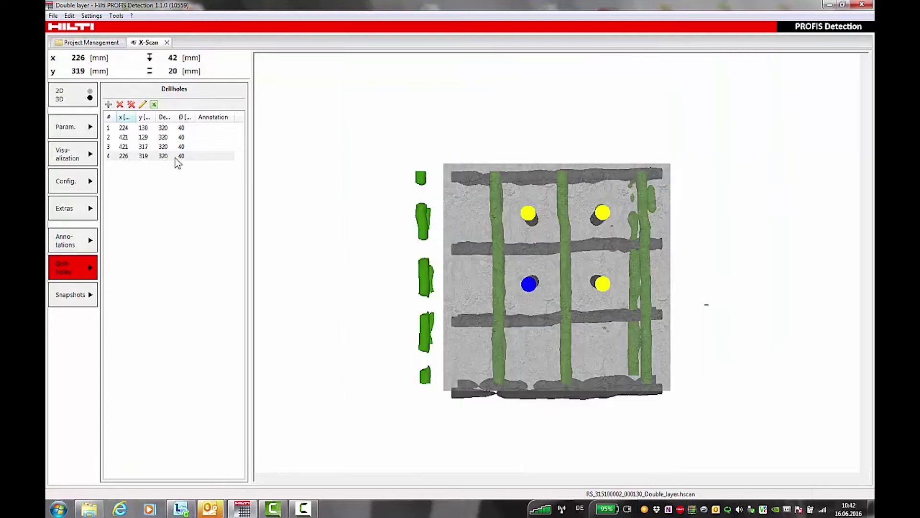
{"action": "left_click", "coordinate": [88, 207]}
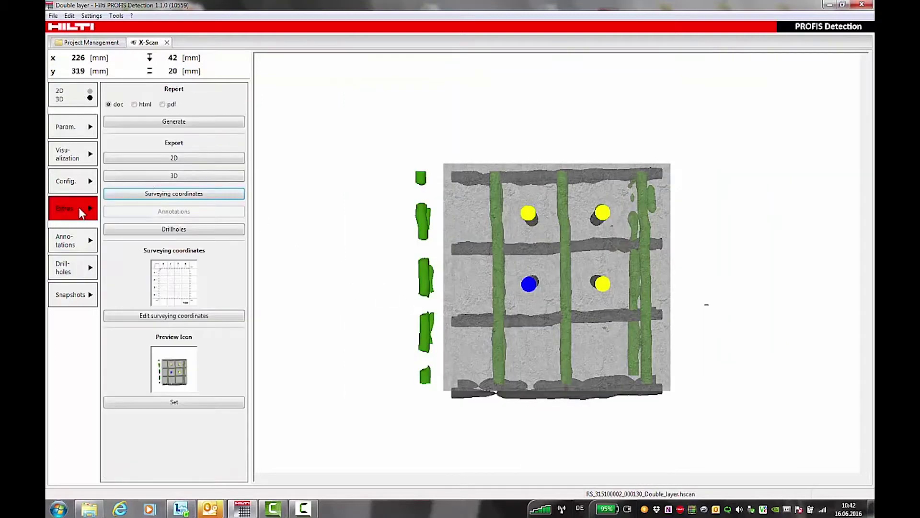
{"action": "left_click", "coordinate": [165, 158]}
{"action": "left_click", "coordinate": [123, 44]}
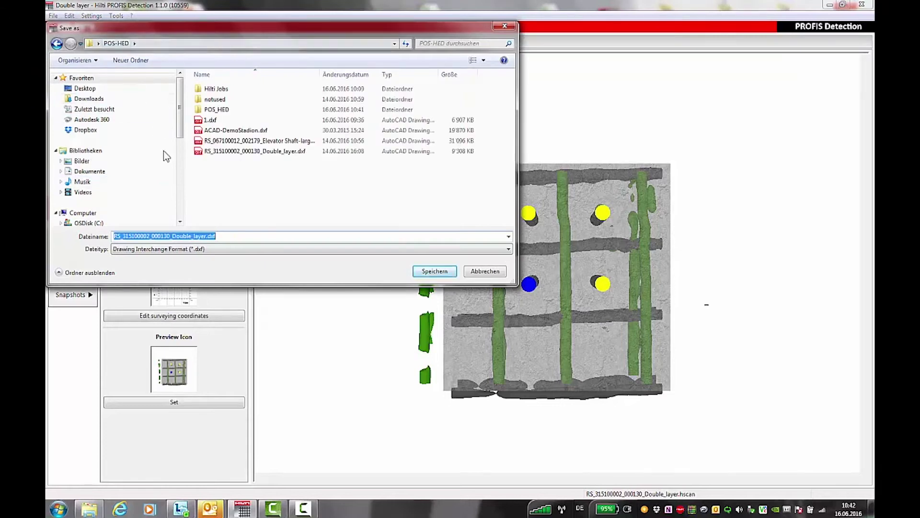
{"action": "type", "text": "Wal"}
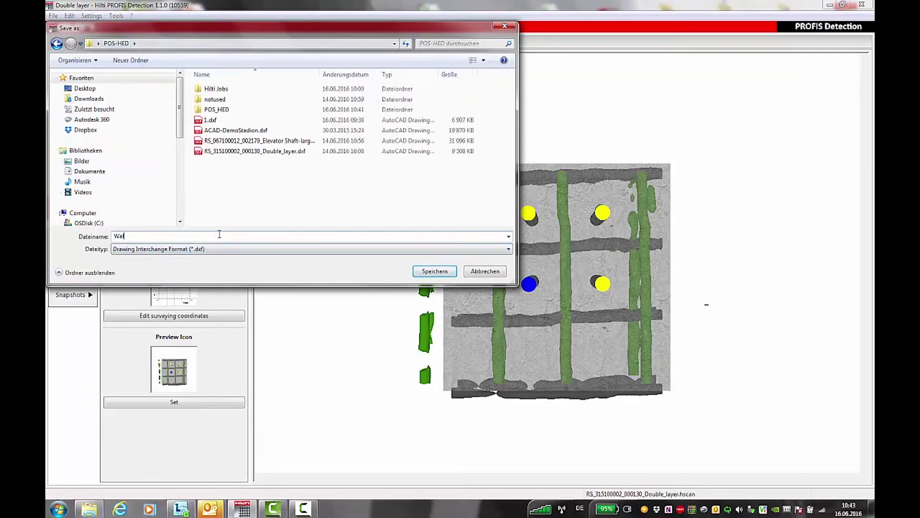
{"action": "type", "text": "l"}
{"action": "left_click", "coordinate": [425, 272]}
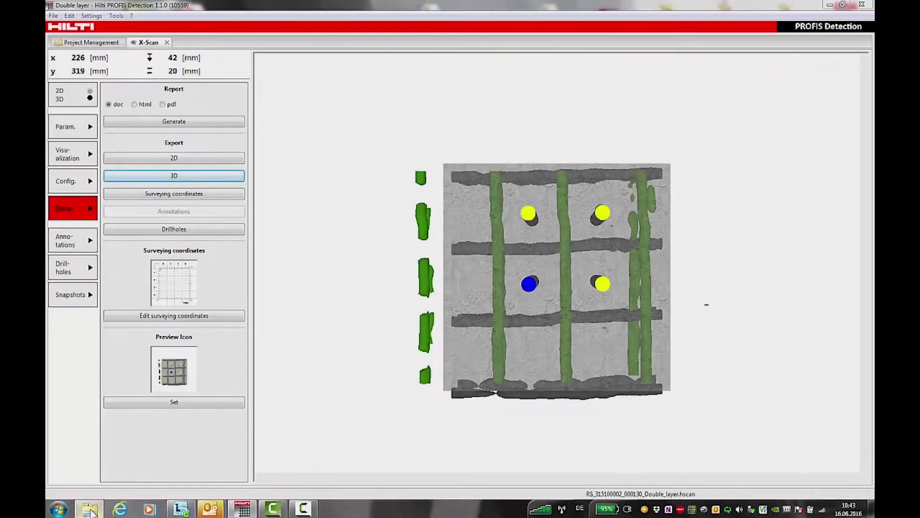
{"action": "left_click", "coordinate": [89, 509]}
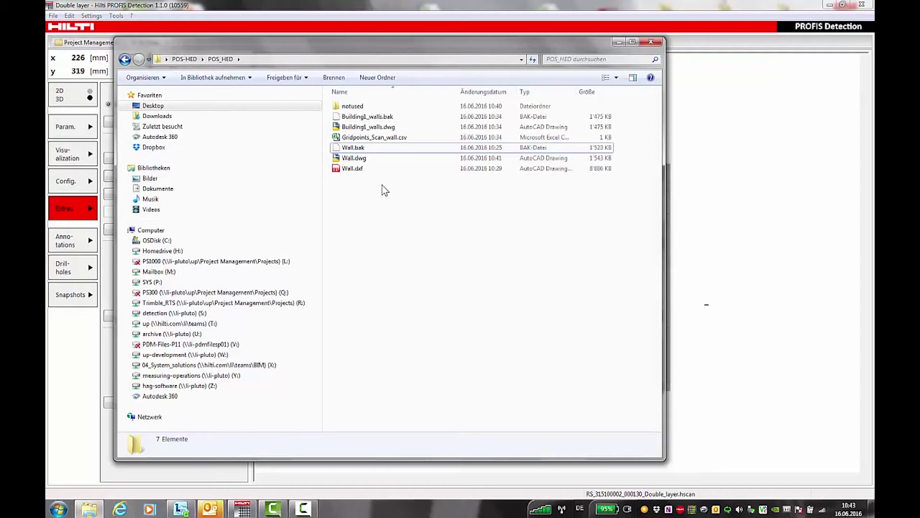
- Open Wall.dxf from the POS_HED folder in AutoCAD
{"action": "double_click", "coordinate": [352, 167]}
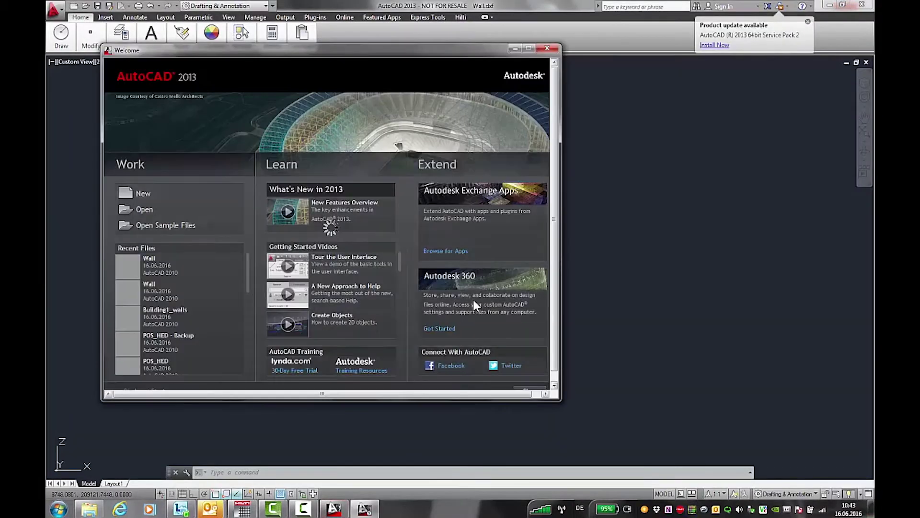
- Select all objects in Wall.dxf and turn them into block B1 with the BLOCK command
{"action": "left_click", "coordinate": [547, 48]}
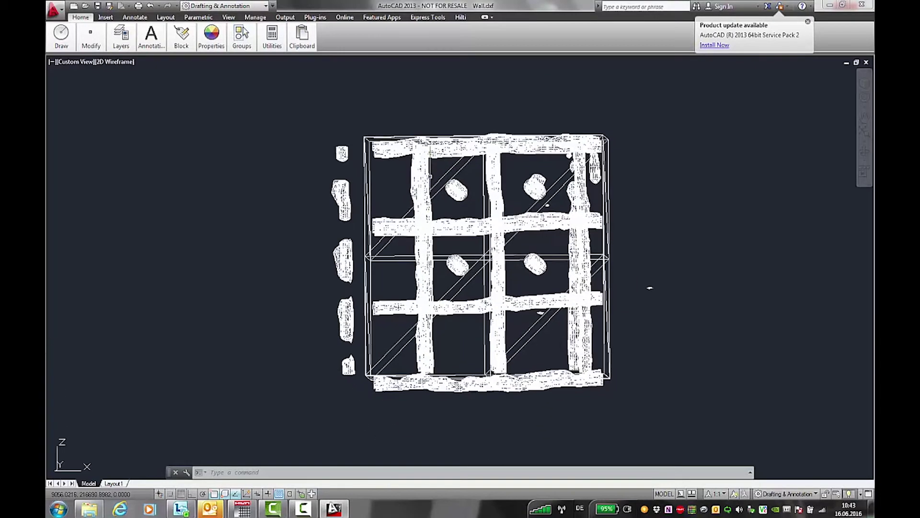
{"action": "key", "text": "ctrl+a"}
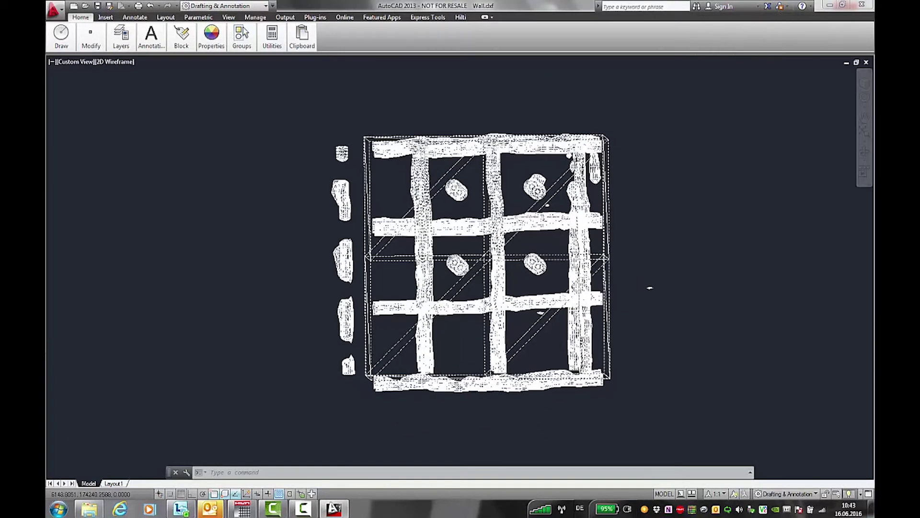
{"action": "left_click", "coordinate": [294, 473]}
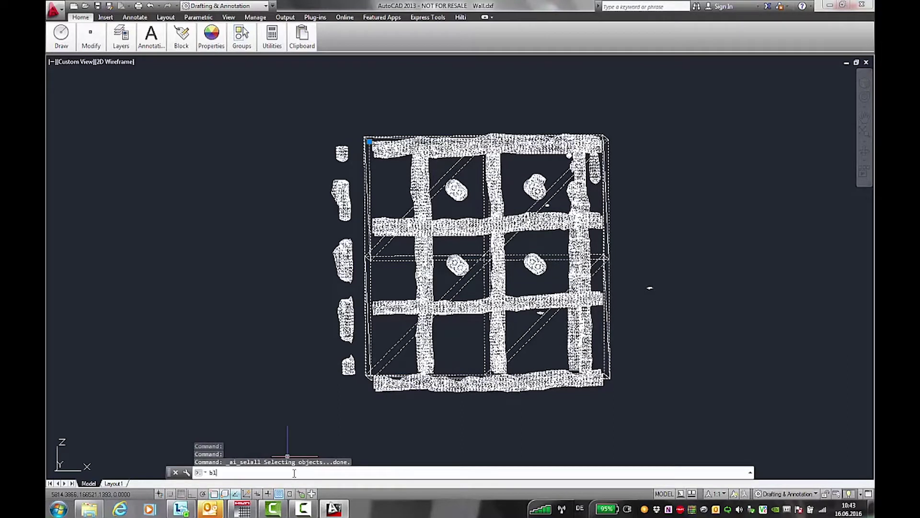
{"action": "type", "text": "block"}
{"action": "key", "text": "Return"}
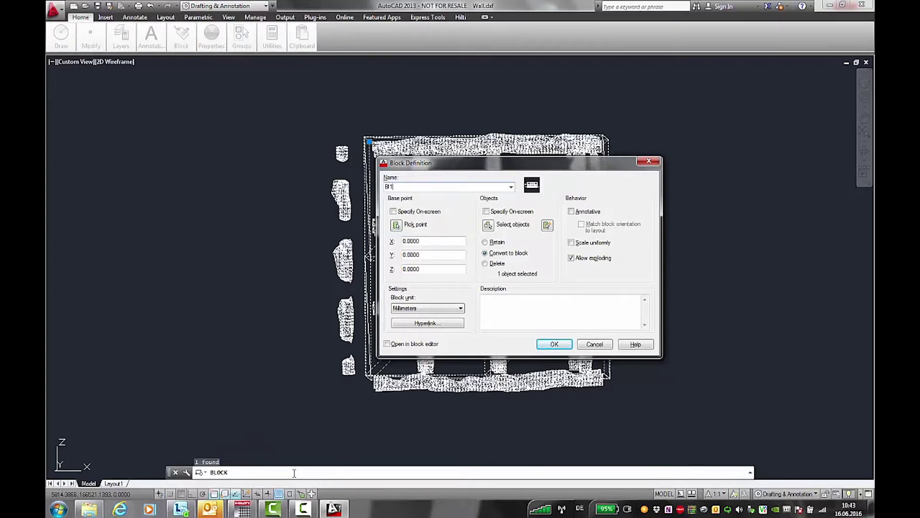
{"action": "key", "text": "Return"}
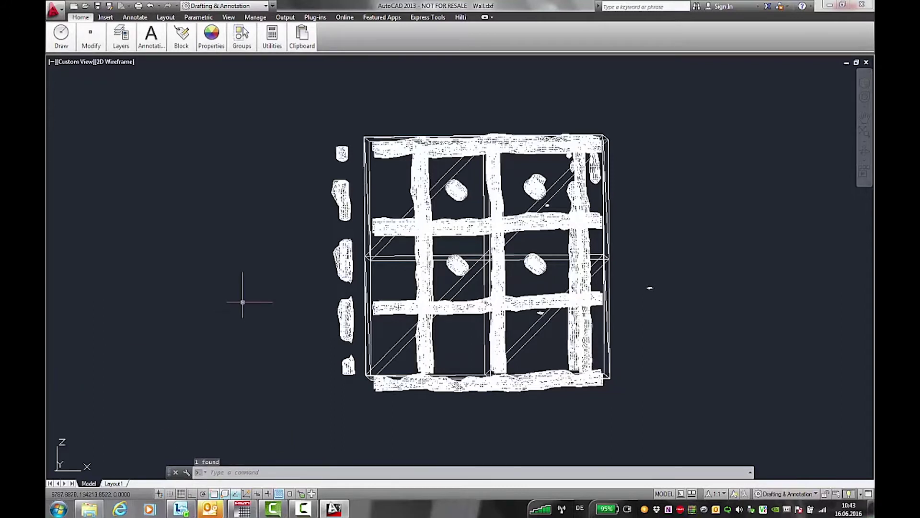
{"action": "left_click", "coordinate": [89, 508]}
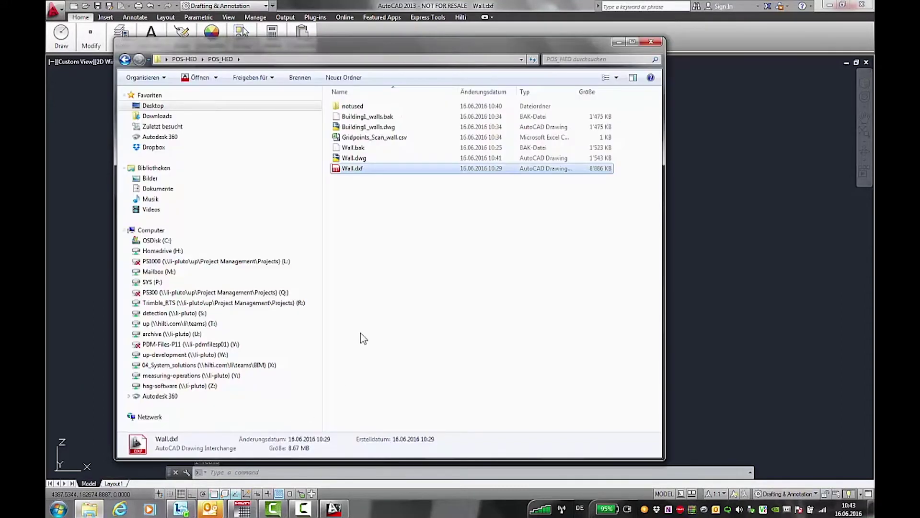
- Open Building1_walls.dwg and import grid points from Gridpoints_Scan_wall.csv via Hilti Points
{"action": "double_click", "coordinate": [382, 126]}
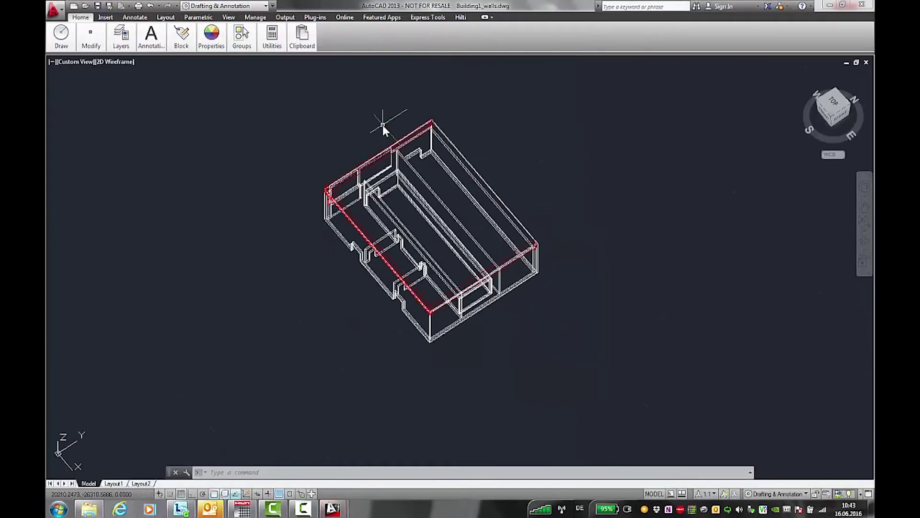
{"action": "scroll", "coordinate": [383, 155], "scroll_direction": "up", "scroll_amount": 2}
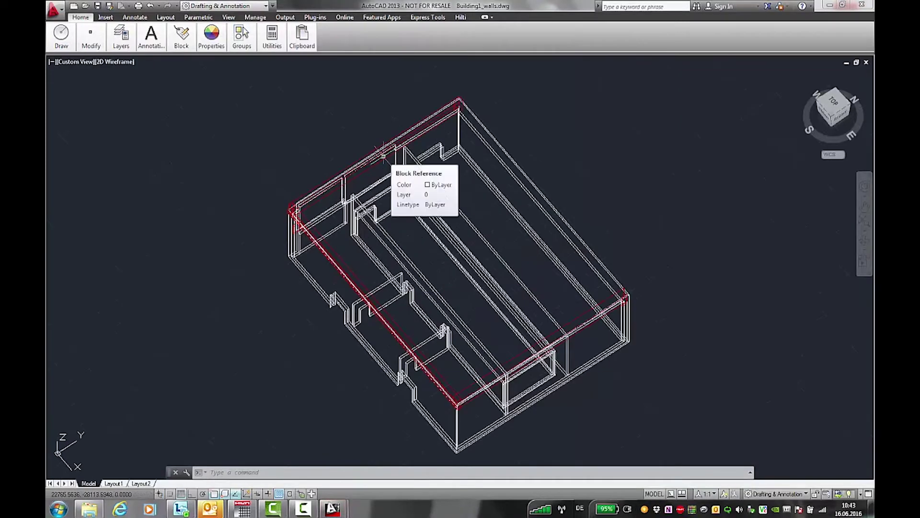
{"action": "left_click", "coordinate": [458, 19]}
{"action": "mouse_move", "coordinate": [66, 43]}
{"action": "left_click", "coordinate": [115, 67]}
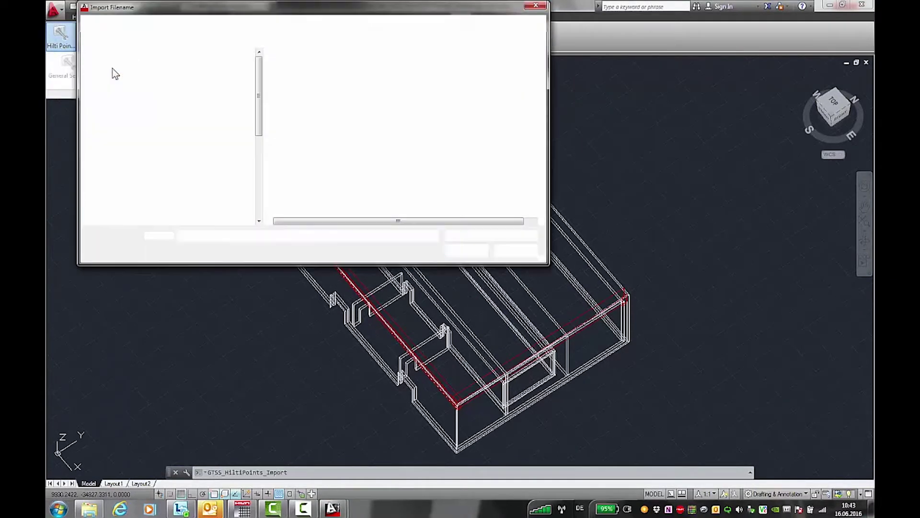
{"action": "left_click", "coordinate": [491, 236]}
{"action": "left_click", "coordinate": [460, 249]}
{"action": "left_click", "coordinate": [315, 78]}
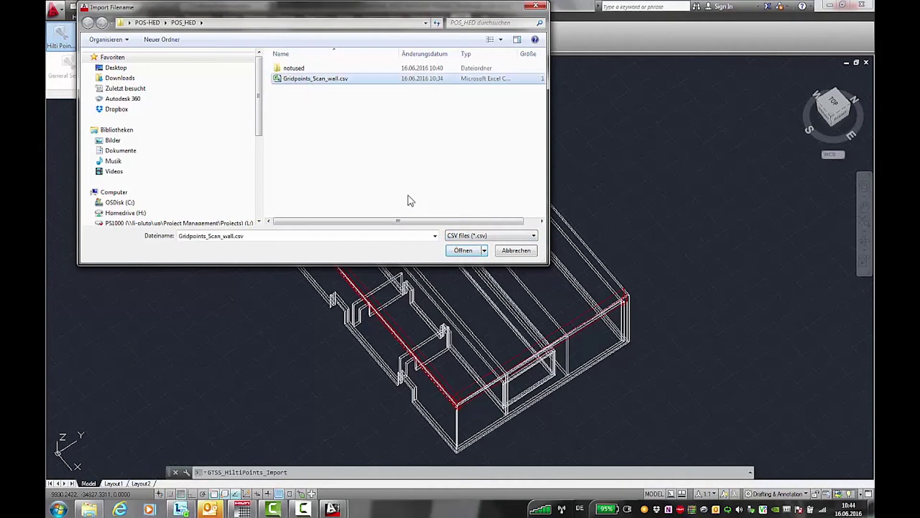
{"action": "left_click", "coordinate": [461, 250]}
{"action": "scroll", "coordinate": [455, 248], "scroll_direction": "up", "scroll_amount": 5}
{"action": "key", "text": "ctrl+z"}
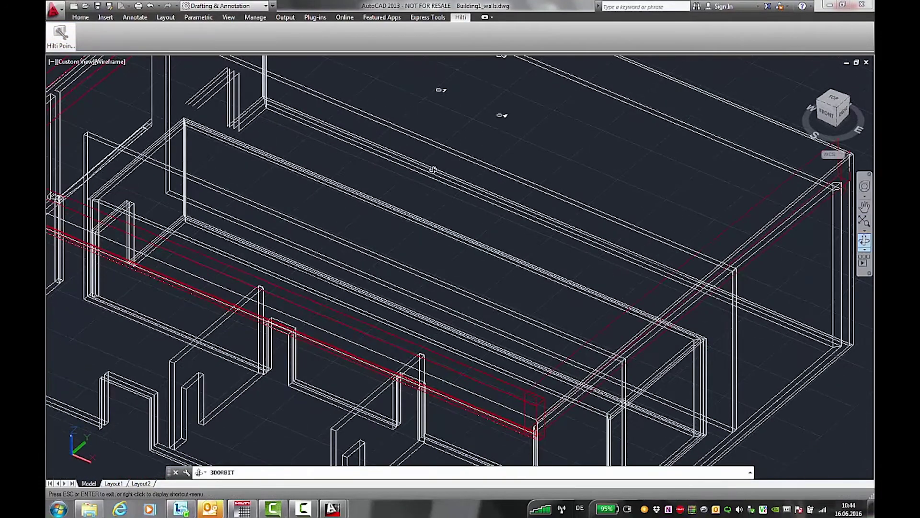
- Paste the Wall scan block from Wall.dxf into Building1_walls.dwg
{"action": "mouse_move", "coordinate": [336, 508]}
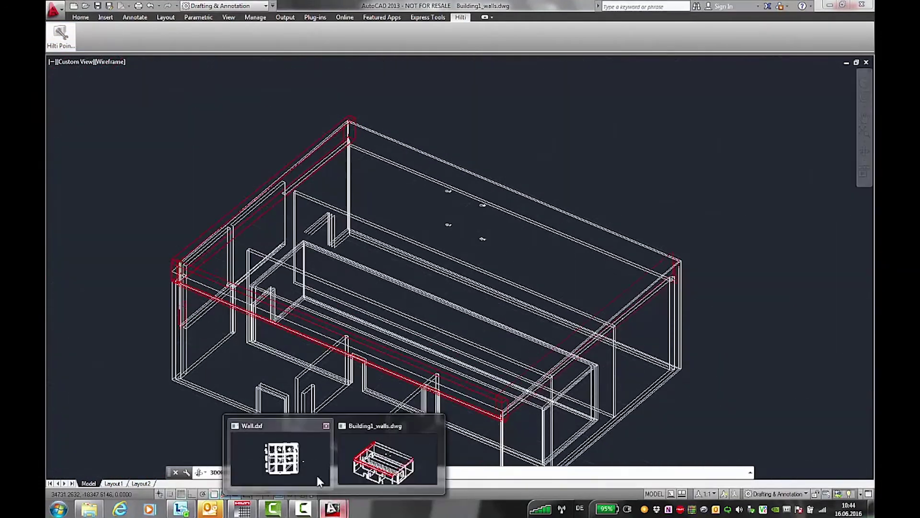
{"action": "left_click", "coordinate": [307, 463]}
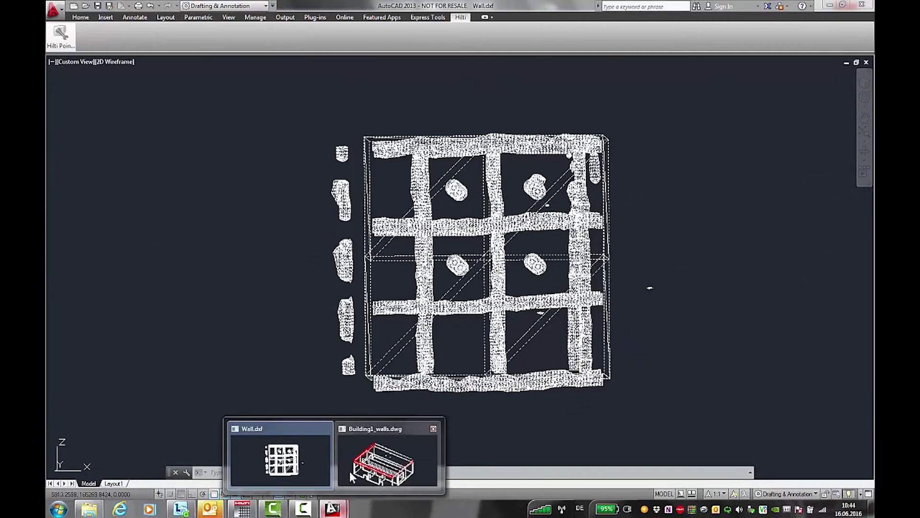
{"action": "left_click", "coordinate": [391, 457]}
{"action": "key", "text": "Escape"}
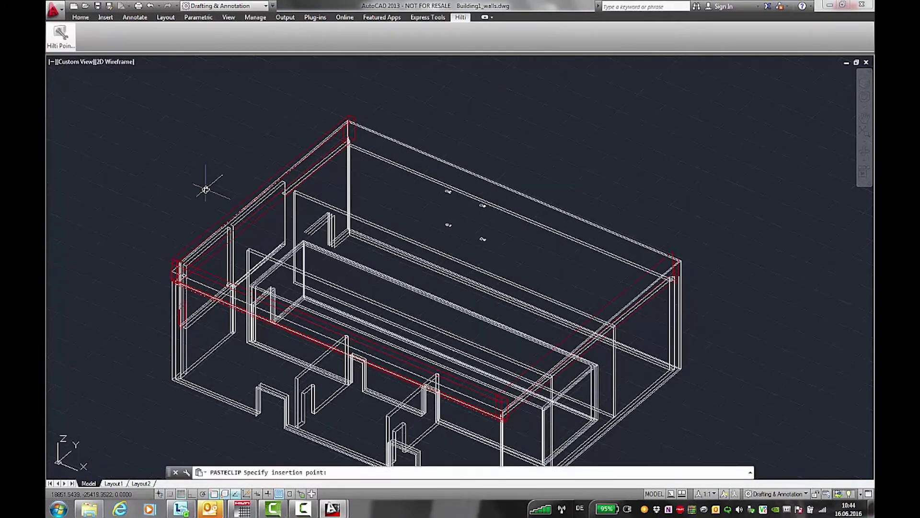
{"action": "left_click", "coordinate": [864, 132]}
- Move the pasted scan block up beside the building model
{"action": "left_click", "coordinate": [180, 339]}
{"action": "left_click", "coordinate": [226, 401]}
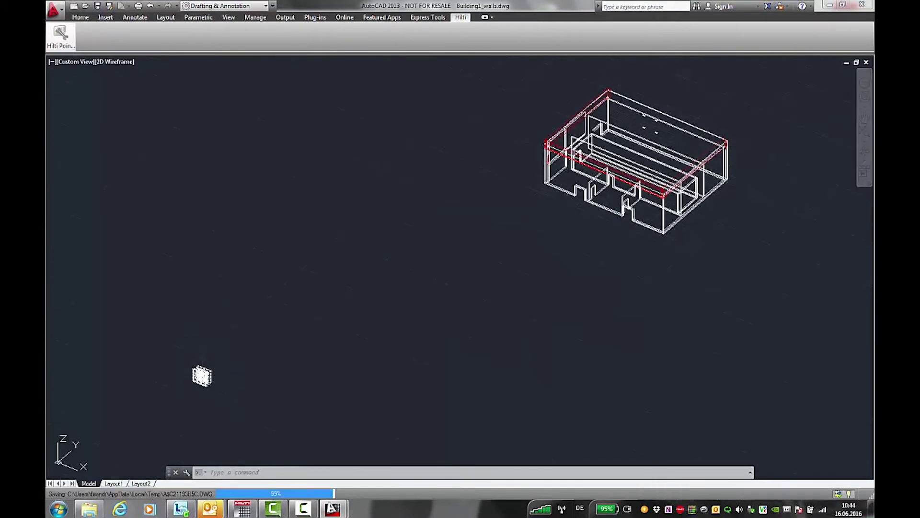
{"action": "left_click_drag", "start_coordinate": [202, 376], "coordinate": [568, 91]}
{"action": "scroll", "coordinate": [719, 72], "scroll_direction": "up", "scroll_amount": 4}
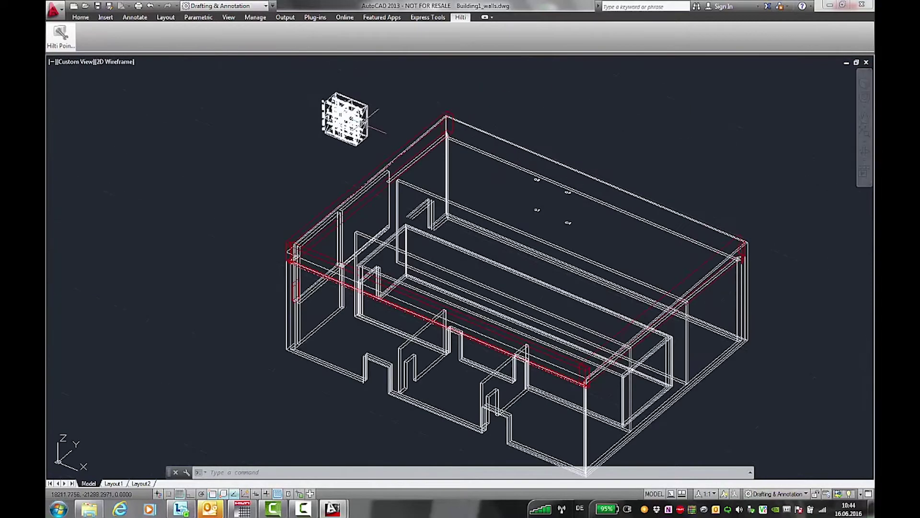
{"action": "scroll", "coordinate": [376, 120], "scroll_direction": "up", "scroll_amount": 3}
{"action": "scroll", "coordinate": [374, 113], "scroll_direction": "down", "scroll_amount": 2}
{"action": "left_click", "coordinate": [220, 471]}
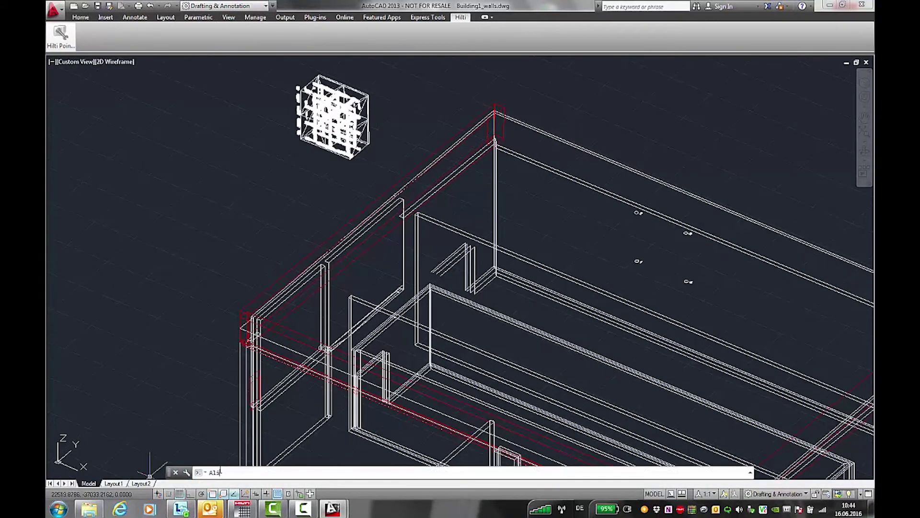
- Start ALIGN on the scan block and match its first reference corner to the wall
{"action": "type", "text": "ALIGN"}
{"action": "key", "text": "Return"}
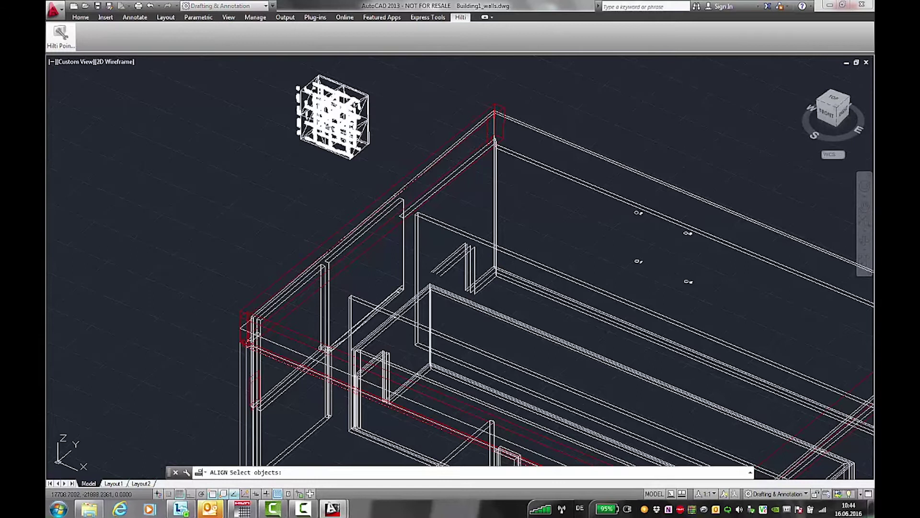
{"action": "left_click", "coordinate": [329, 126]}
{"action": "key", "text": "Return"}
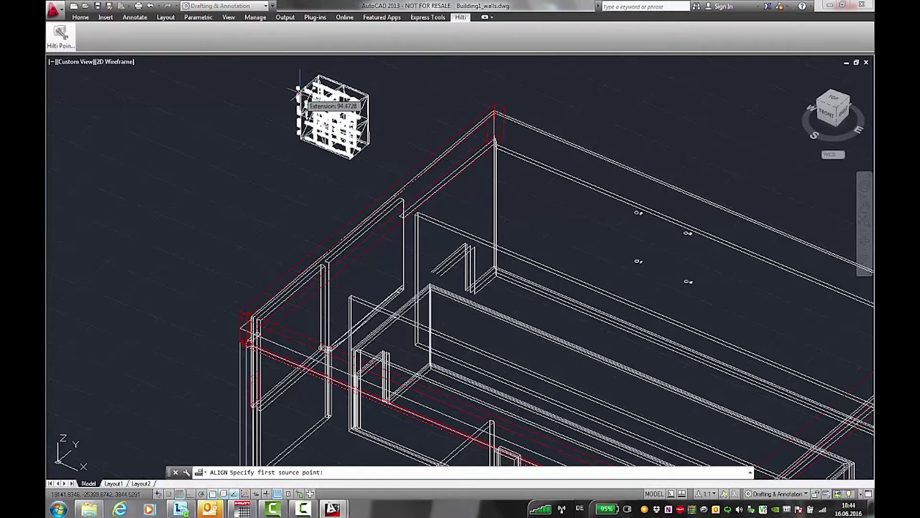
{"action": "scroll", "coordinate": [293, 77], "scroll_direction": "up", "scroll_amount": 8}
{"action": "left_click", "coordinate": [293, 78]}
{"action": "scroll", "coordinate": [455, 173], "scroll_direction": "down", "scroll_amount": 10}
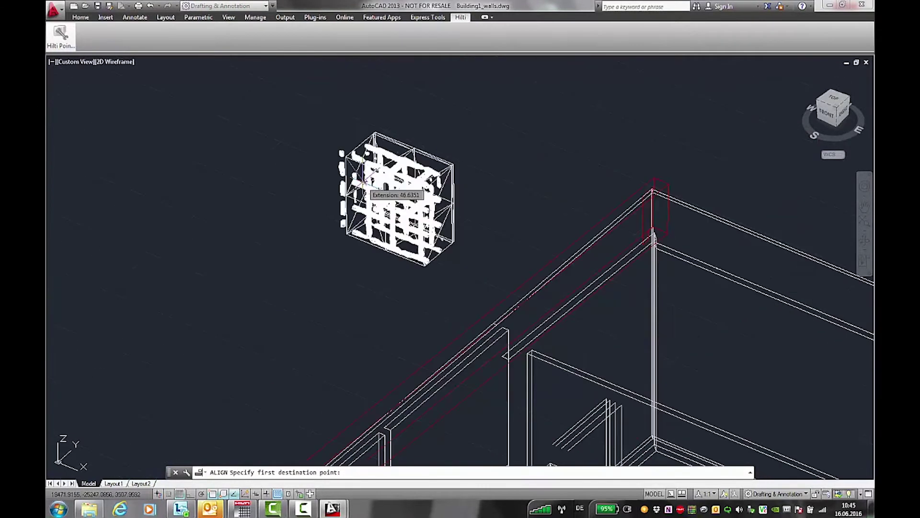
{"action": "left_click", "coordinate": [477, 206]}
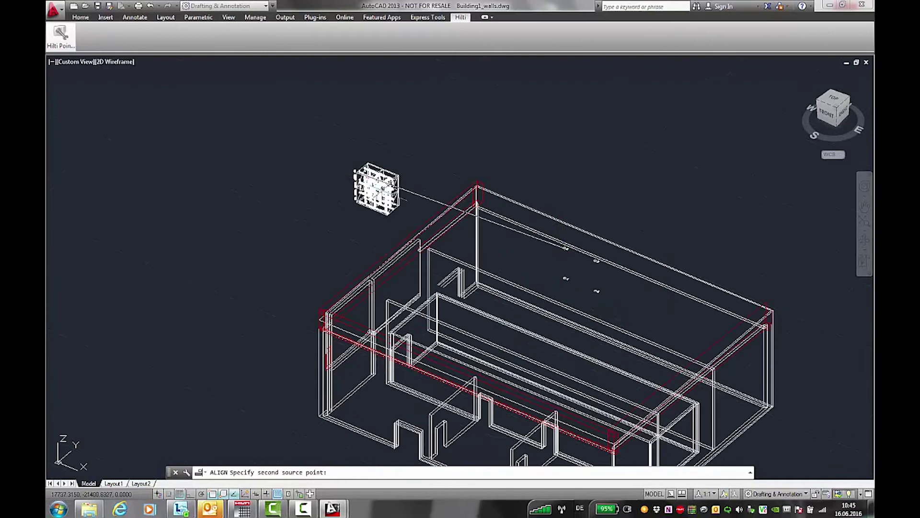
- Match the second and third block corners to the wall points, finish aligning, and orbit to inspect
{"action": "scroll", "coordinate": [354, 201], "scroll_direction": "up", "scroll_amount": 6}
{"action": "left_click", "coordinate": [339, 203]}
{"action": "scroll", "coordinate": [432, 249], "scroll_direction": "down", "scroll_amount": 8}
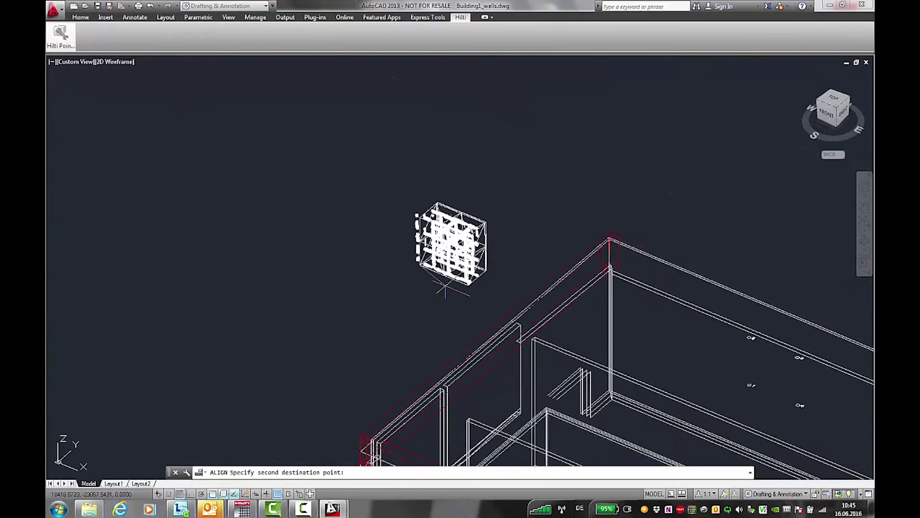
{"action": "left_click", "coordinate": [636, 347]}
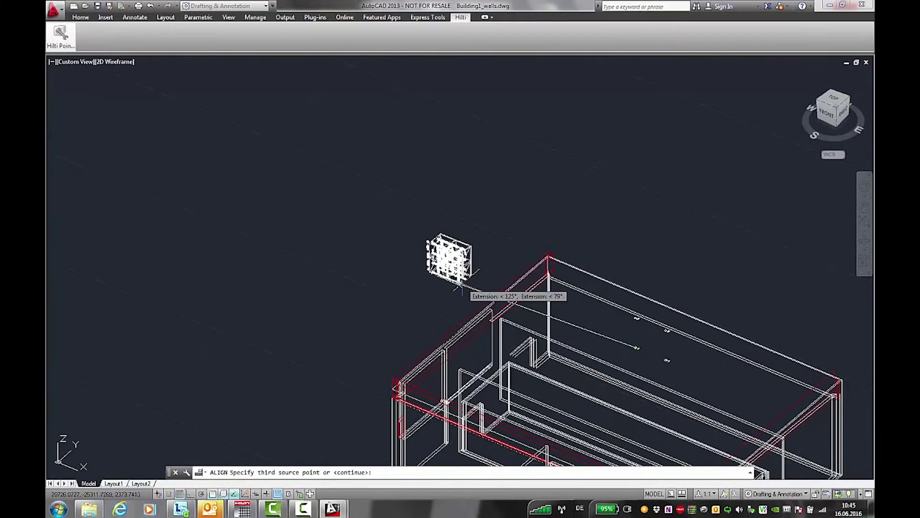
{"action": "scroll", "coordinate": [450, 278], "scroll_direction": "up", "scroll_amount": 6}
{"action": "left_click", "coordinate": [430, 317]}
{"action": "scroll", "coordinate": [532, 355], "scroll_direction": "down", "scroll_amount": 8}
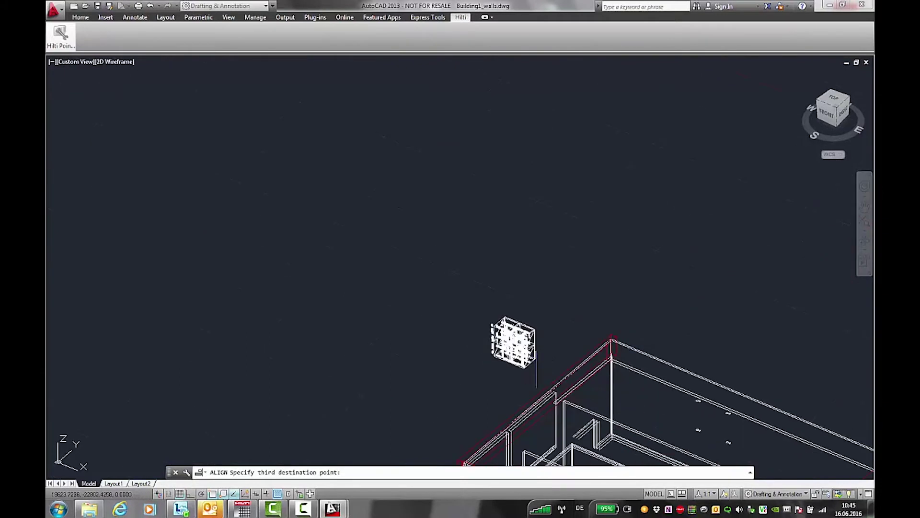
{"action": "middle_click_drag", "start_coordinate": [695, 432], "coordinate": [532, 312]}
{"action": "left_click", "coordinate": [549, 325]}
{"action": "key", "text": "Return"}
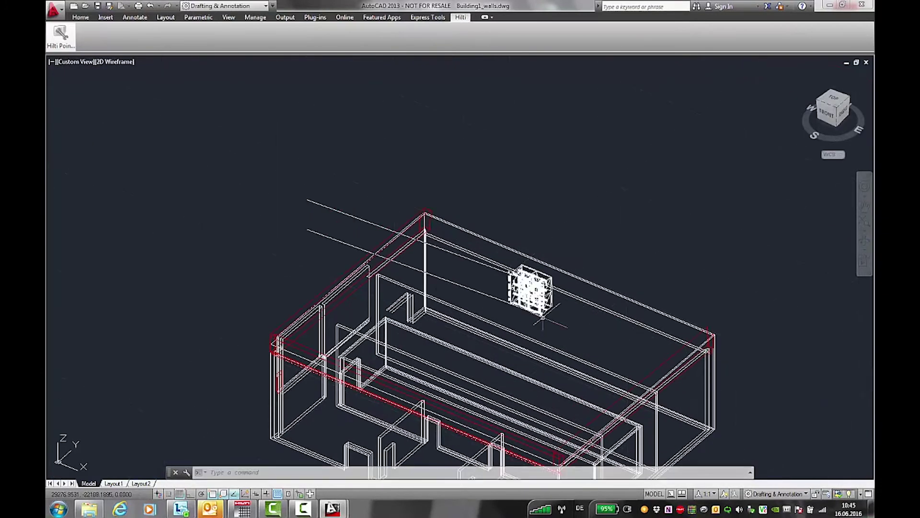
{"action": "left_click", "coordinate": [864, 239]}
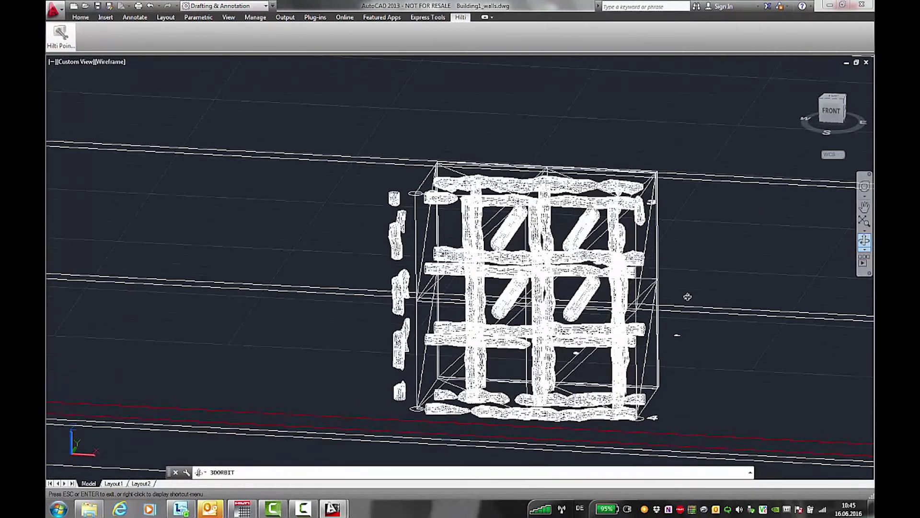
{"action": "key", "text": "Escape"}
- Set the Hilti point name prefix to Drill in General Settings
{"action": "left_click", "coordinate": [62, 41]}
{"action": "left_click", "coordinate": [71, 69]}
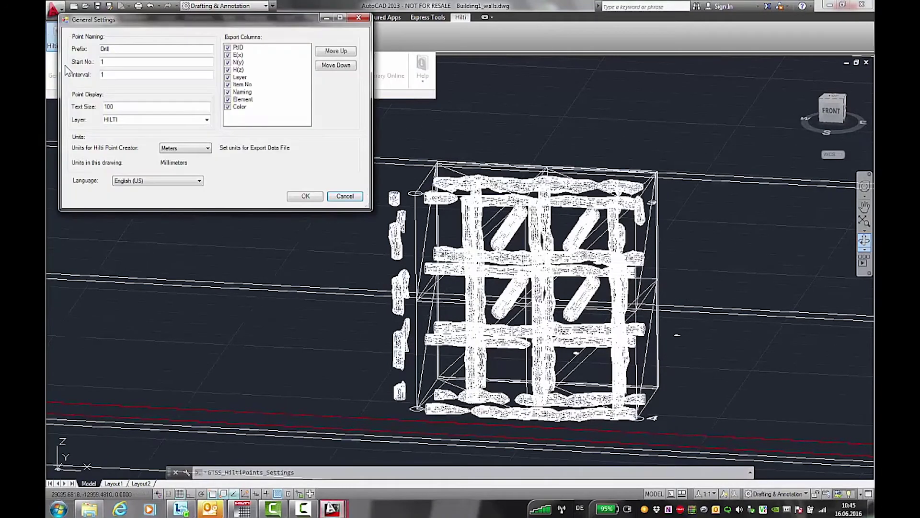
{"action": "left_click", "coordinate": [305, 195]}
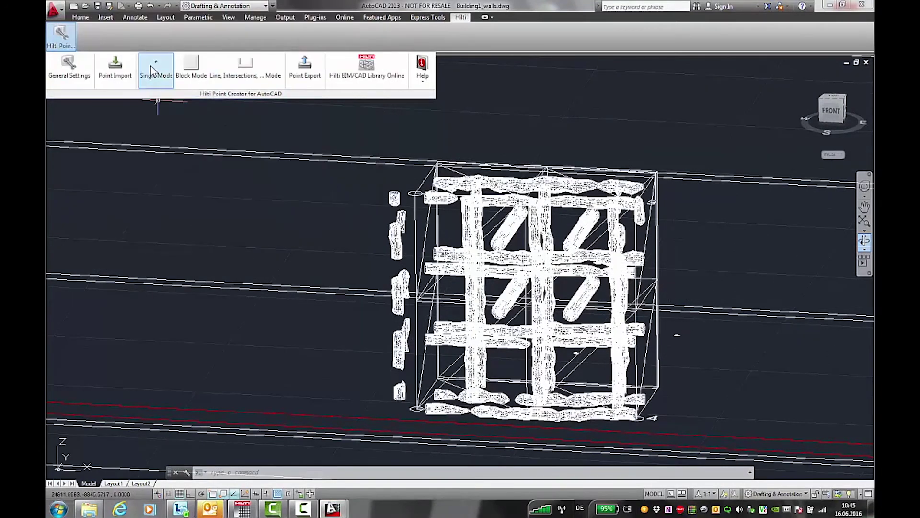
- Place single-mode drill points on the upper-left, upper-right and lower diagonal bars of the scan
{"action": "left_click", "coordinate": [156, 67]}
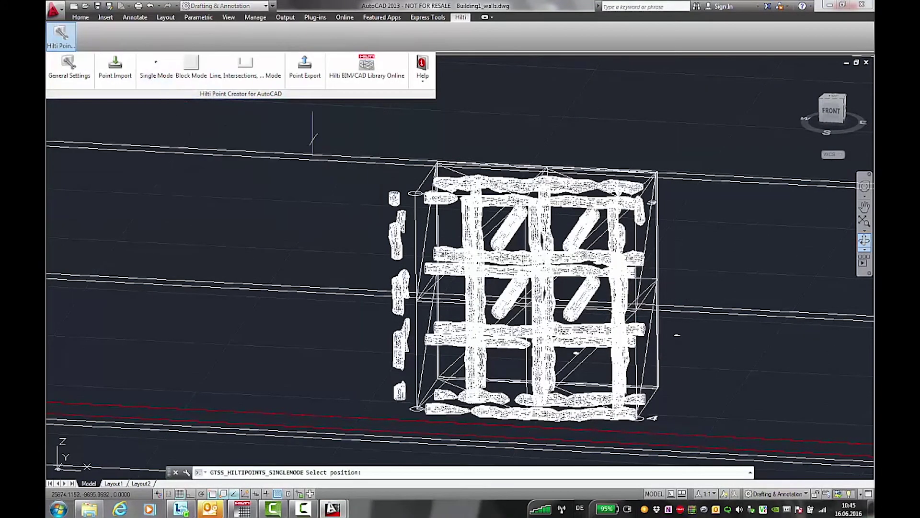
{"action": "left_click", "coordinate": [497, 245]}
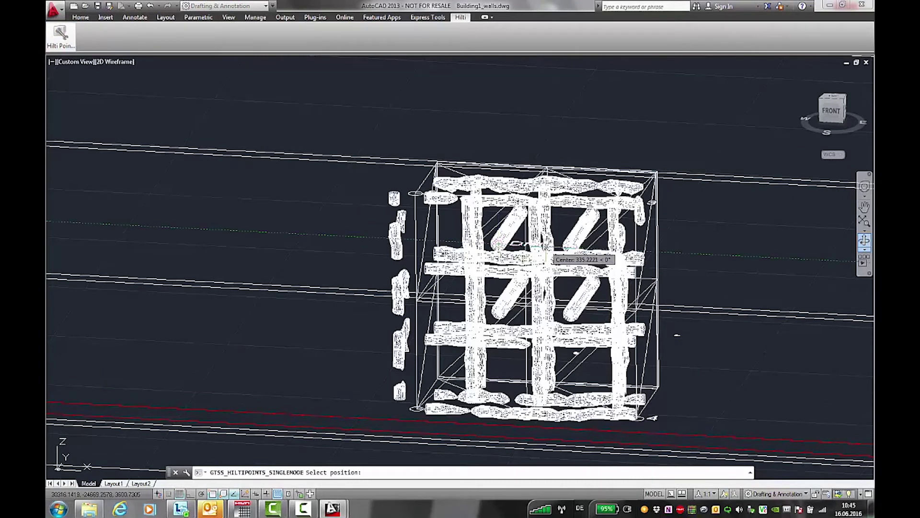
{"action": "left_click", "coordinate": [571, 247]}
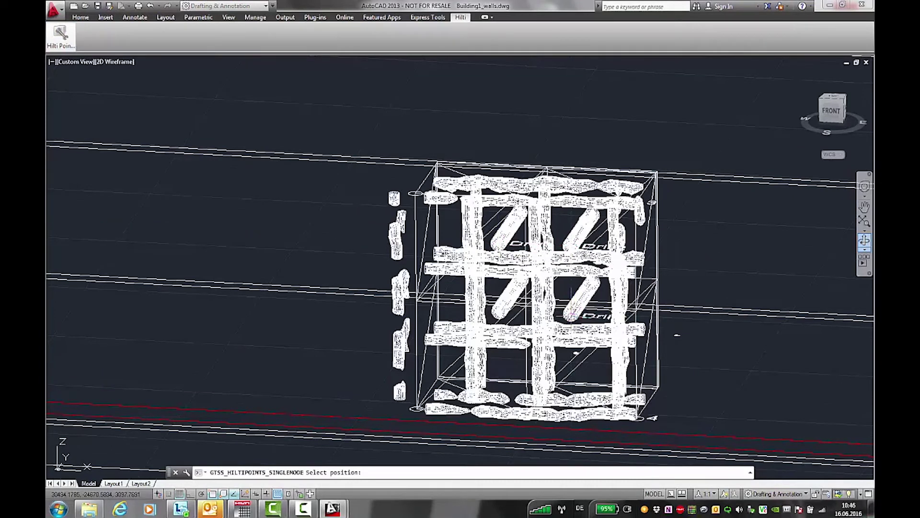
{"action": "left_click", "coordinate": [501, 313]}
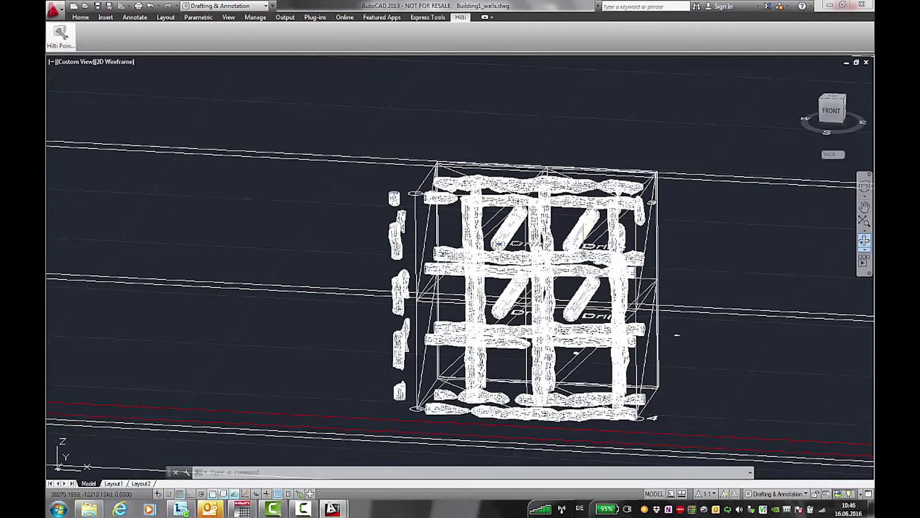
- Export the grid and drill points to GridandDrillpoints.csv, then show the POS_HED folder
{"action": "mouse_move", "coordinate": [60, 36]}
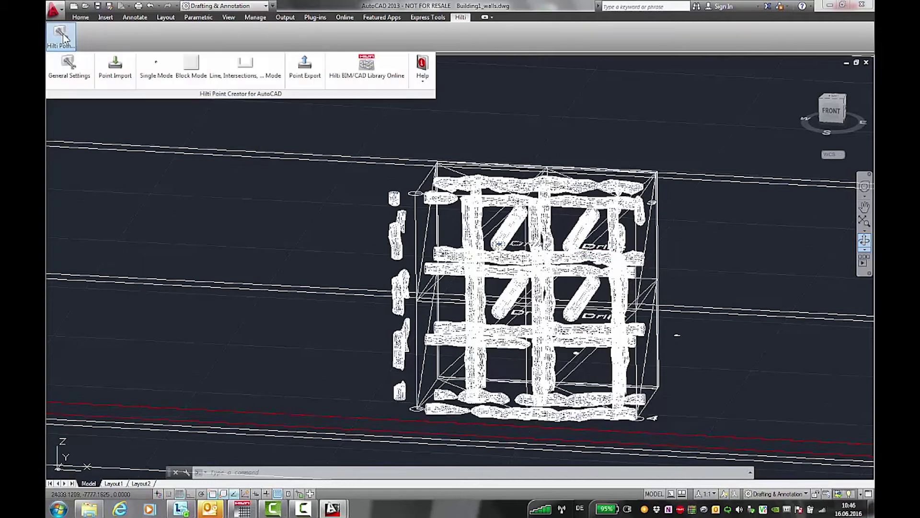
{"action": "left_click", "coordinate": [304, 77]}
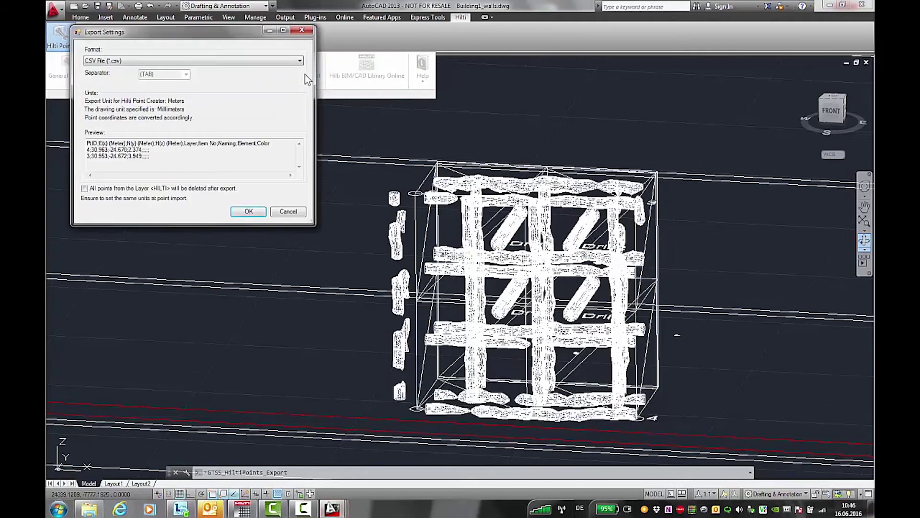
{"action": "left_click", "coordinate": [247, 209]}
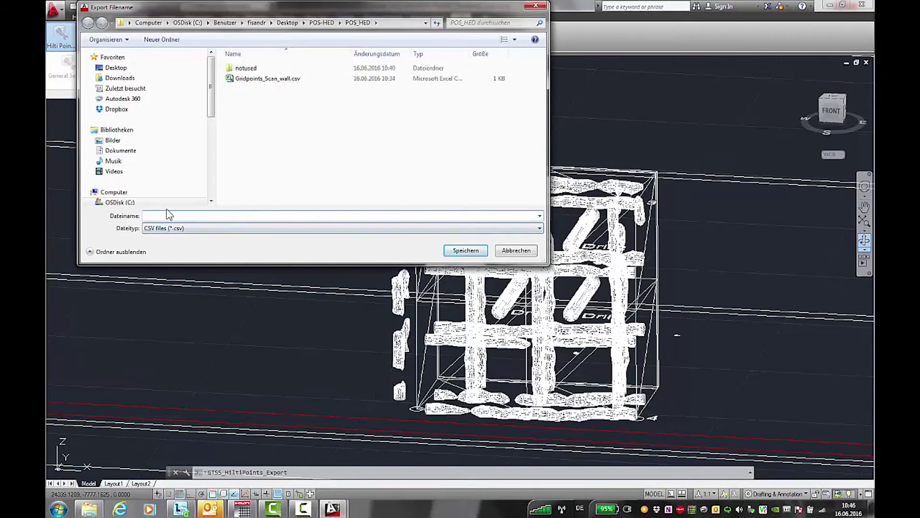
{"action": "type", "text": "Grid"}
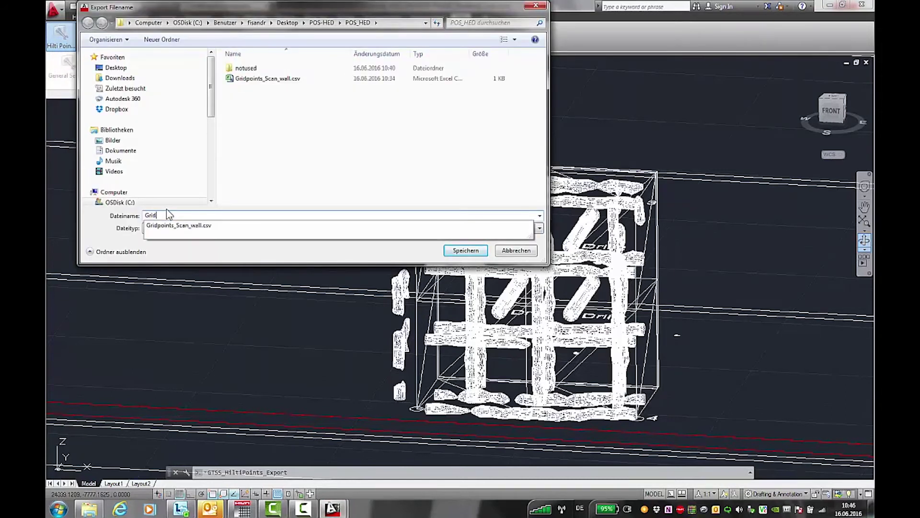
{"action": "type", "text": "andDrillpoints"}
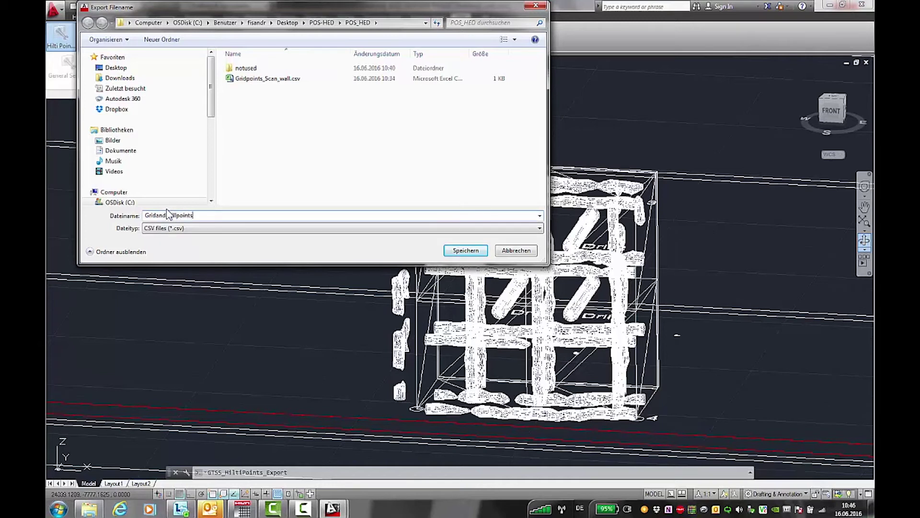
{"action": "key", "text": "Return"}
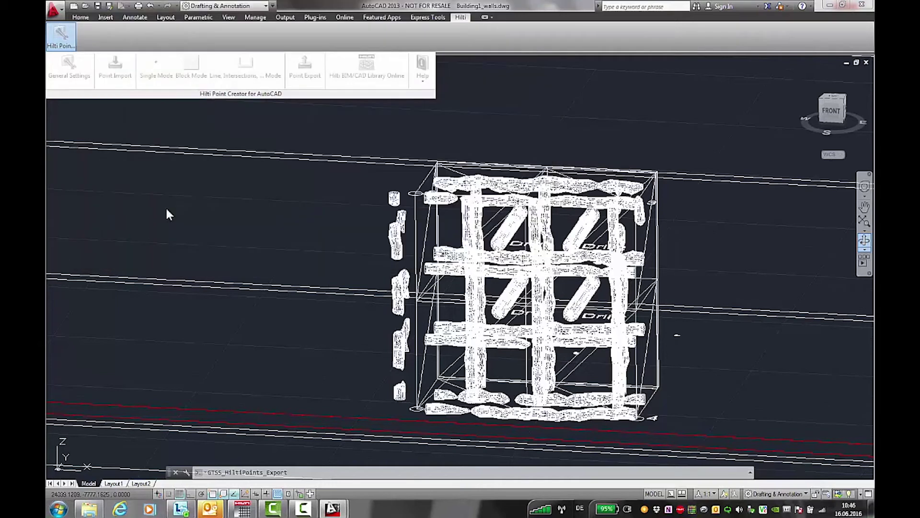
{"action": "left_click", "coordinate": [89, 509]}
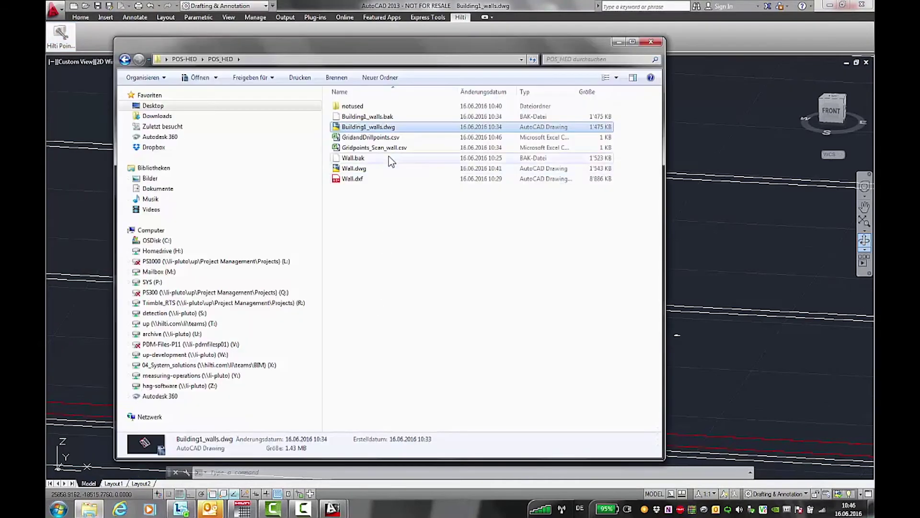
- Open GridandDrillpoints.csv in Excel to list the four grid and four drill point coordinates
{"action": "double_click", "coordinate": [387, 138]}
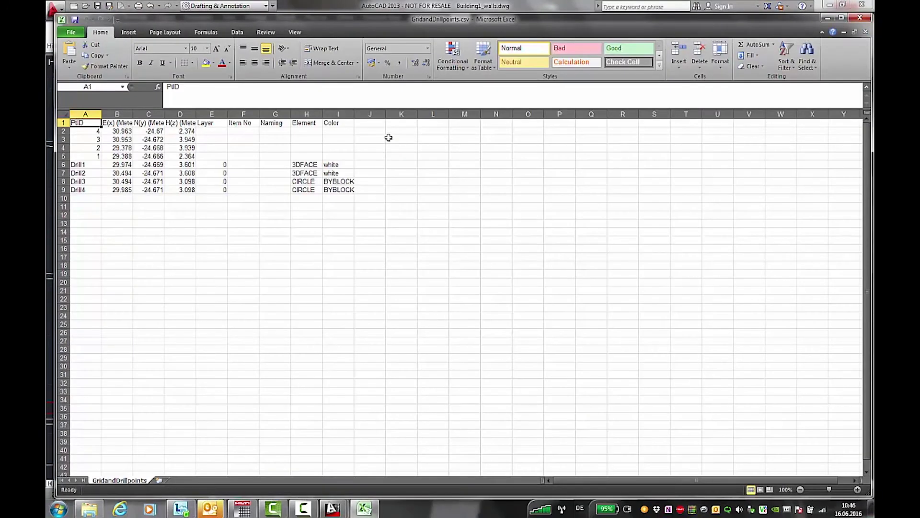